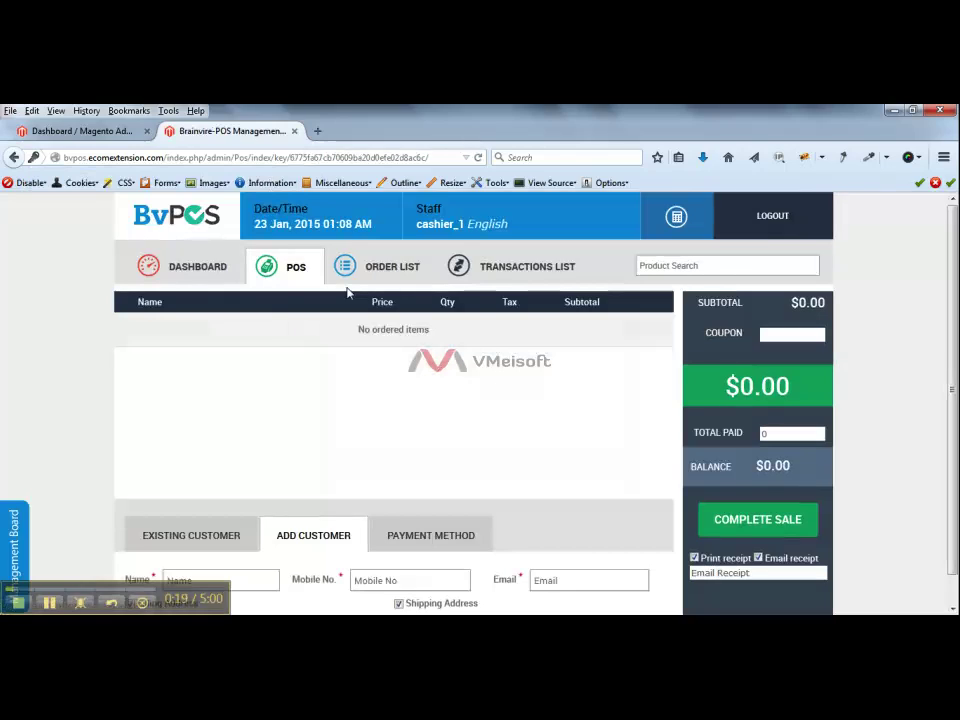
# Search the products for "cam" and add the SLR Camera Tripod to the order.
pyautogui.click(685, 265)
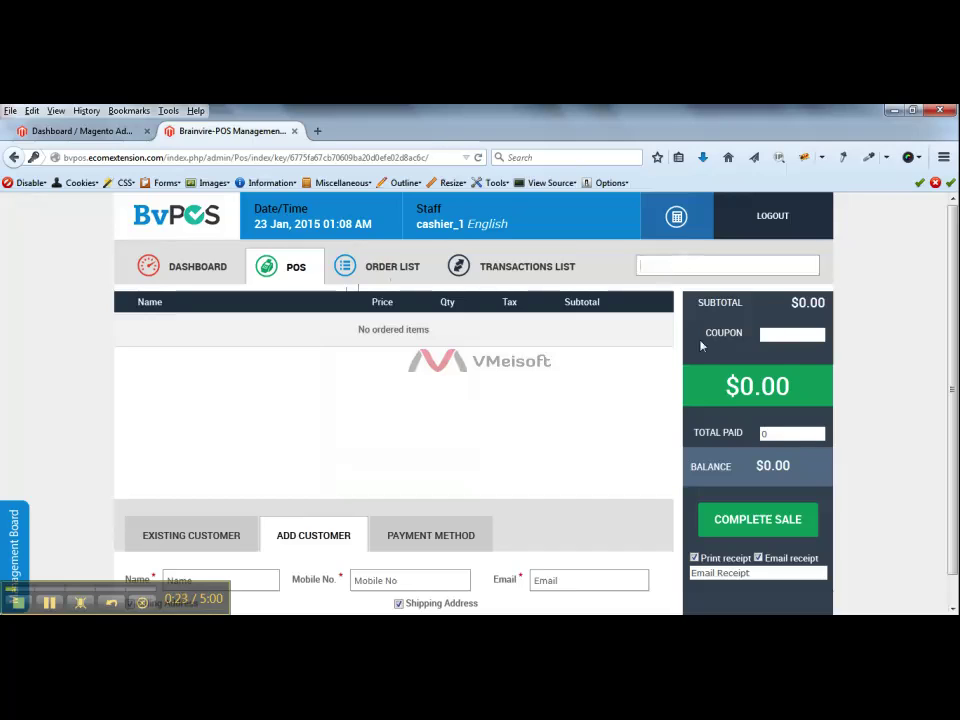
pyautogui.scroll(-1, 823, 390)
pyautogui.scroll(1, 823, 390)
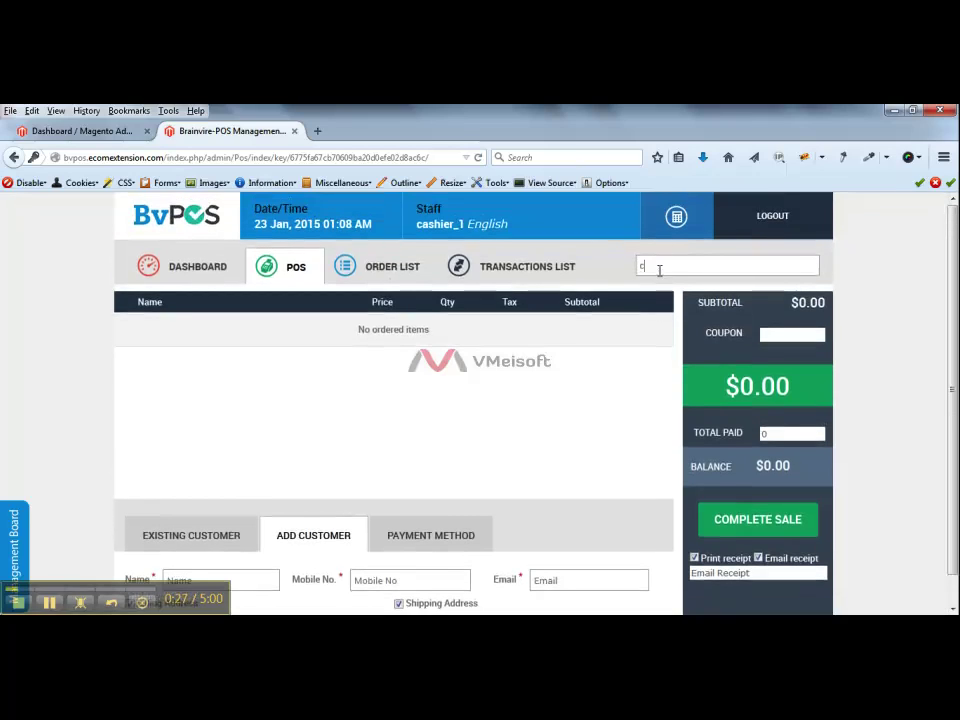
pyautogui.write('cam')
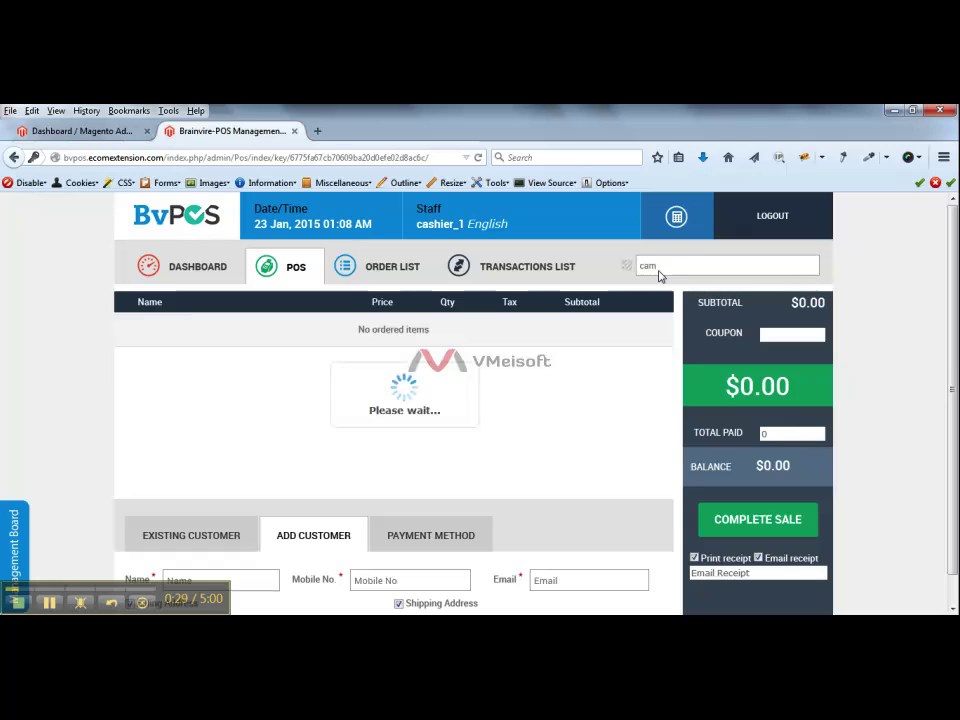
pyautogui.scroll(-2, 680, 336)
pyautogui.scroll(-1, 680, 336)
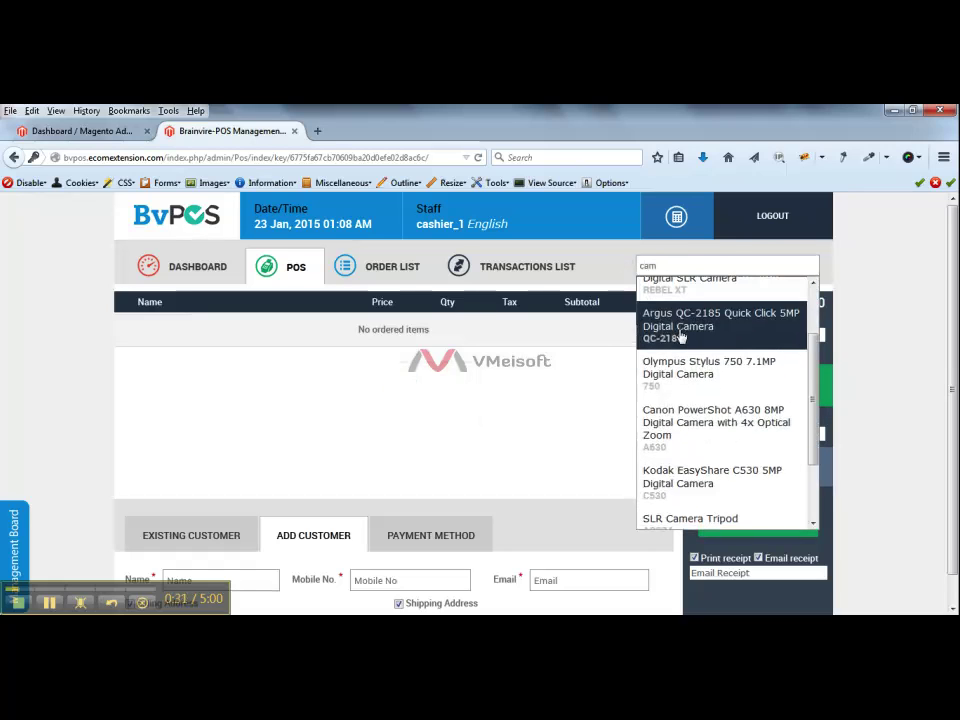
pyautogui.click(709, 520)
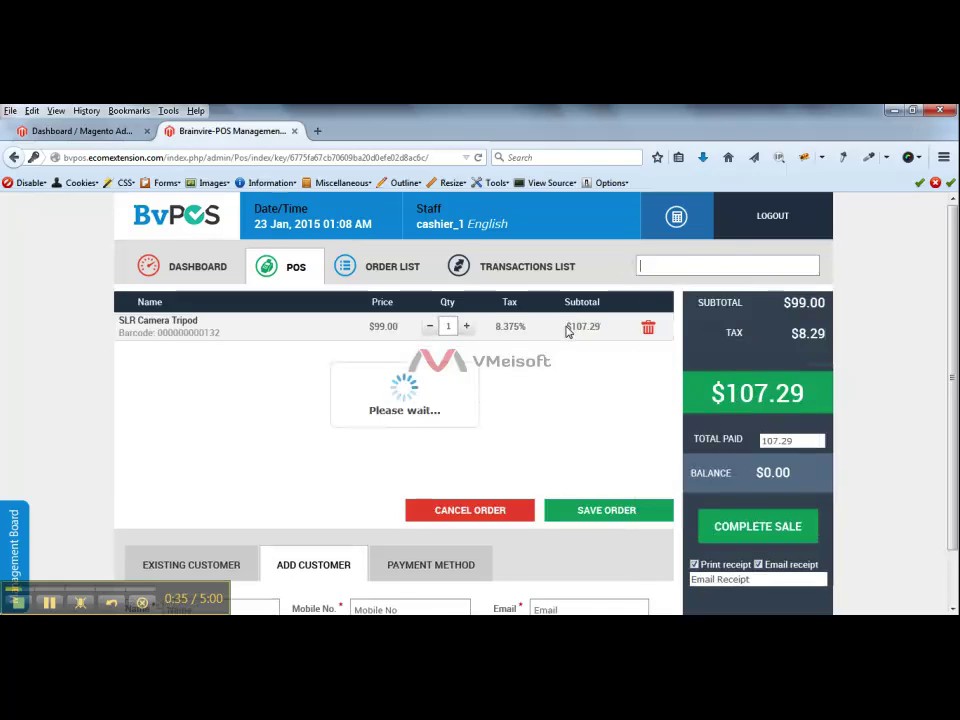
# Set the SLR Camera Tripod's quantity to 2 and check the order total before and after.
pyautogui.moveTo(566, 327); pyautogui.dragTo(603, 330)
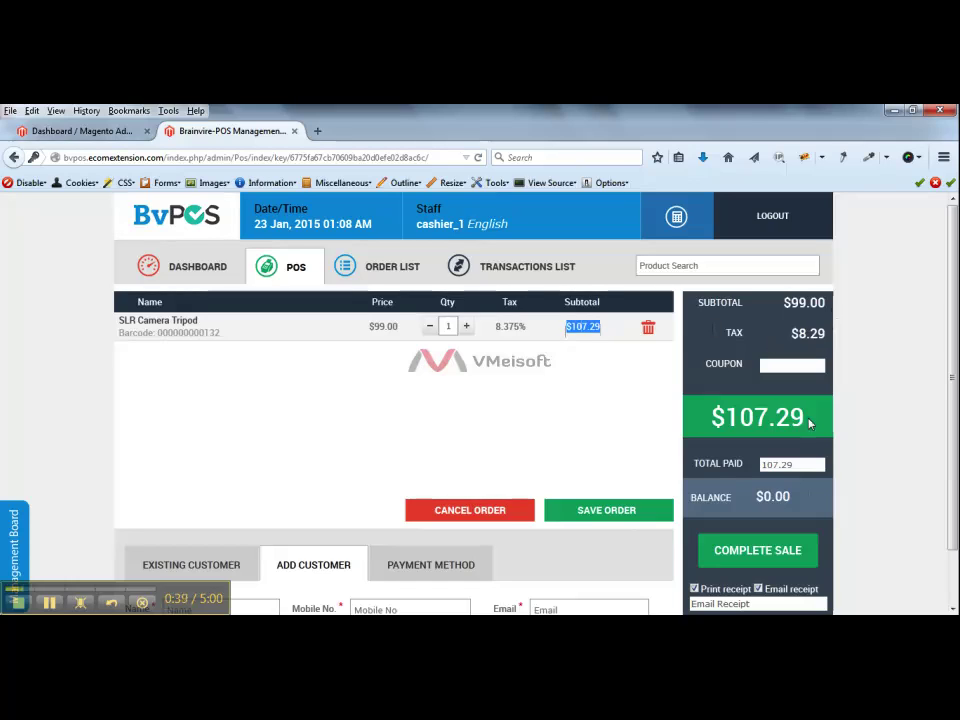
pyautogui.moveTo(804, 418); pyautogui.dragTo(711, 418)
pyautogui.click(466, 327)
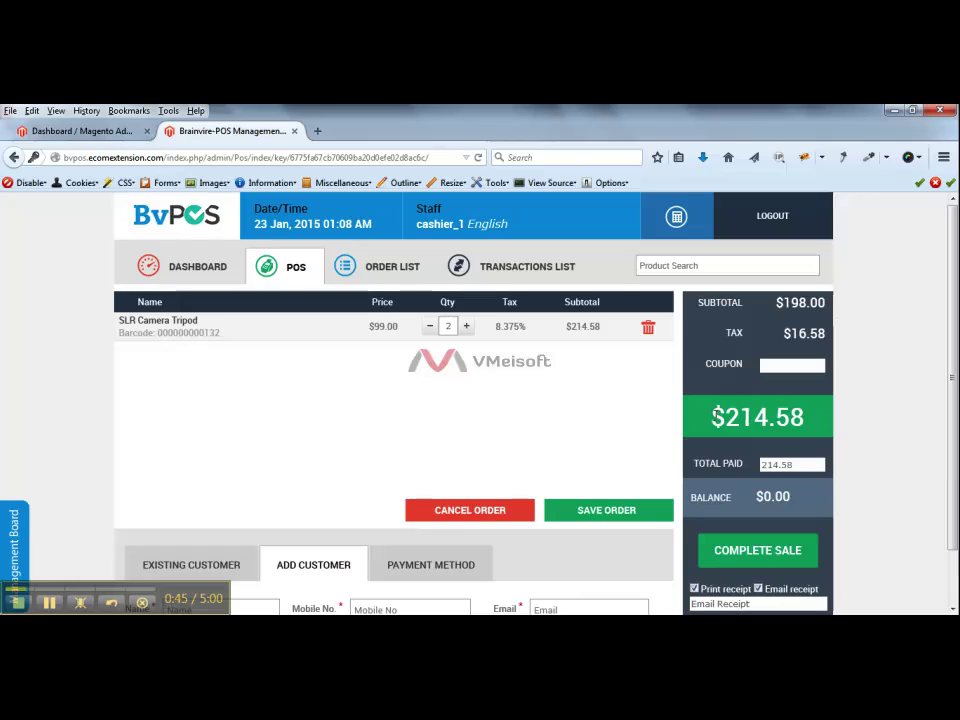
pyautogui.moveTo(711, 418); pyautogui.dragTo(791, 418)
pyautogui.scroll(-1, 432, 414)
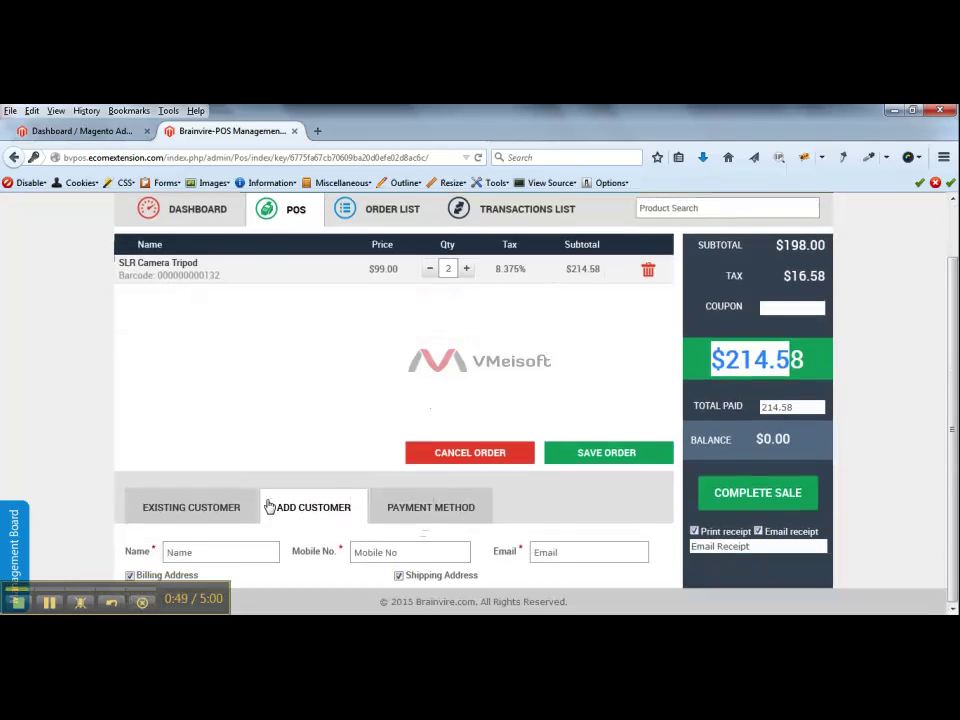
pyautogui.click(242, 555)
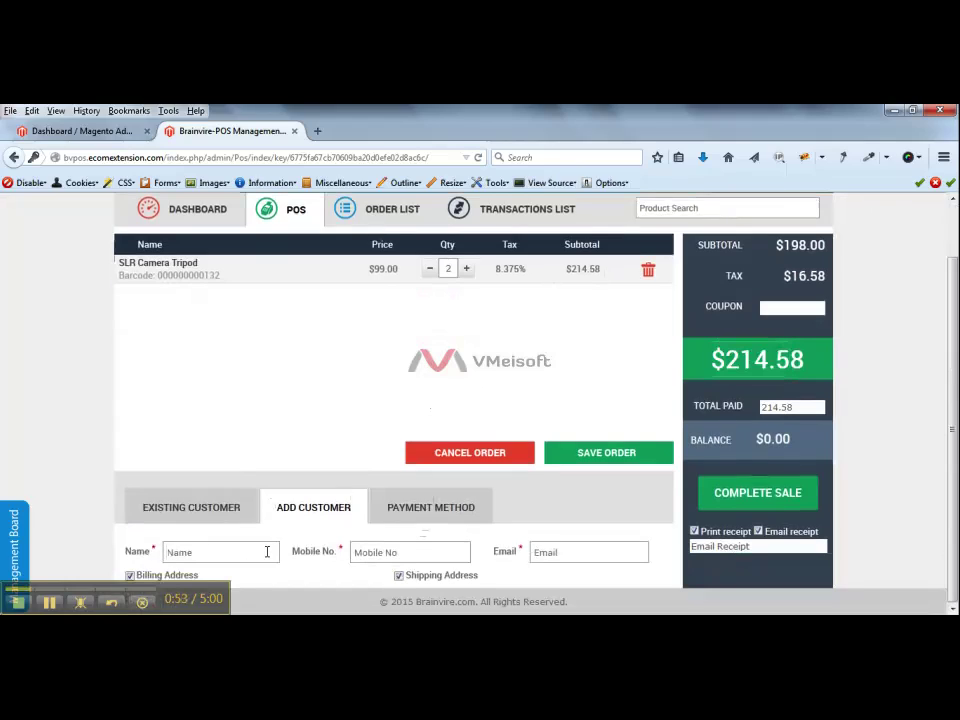
pyautogui.click(267, 551)
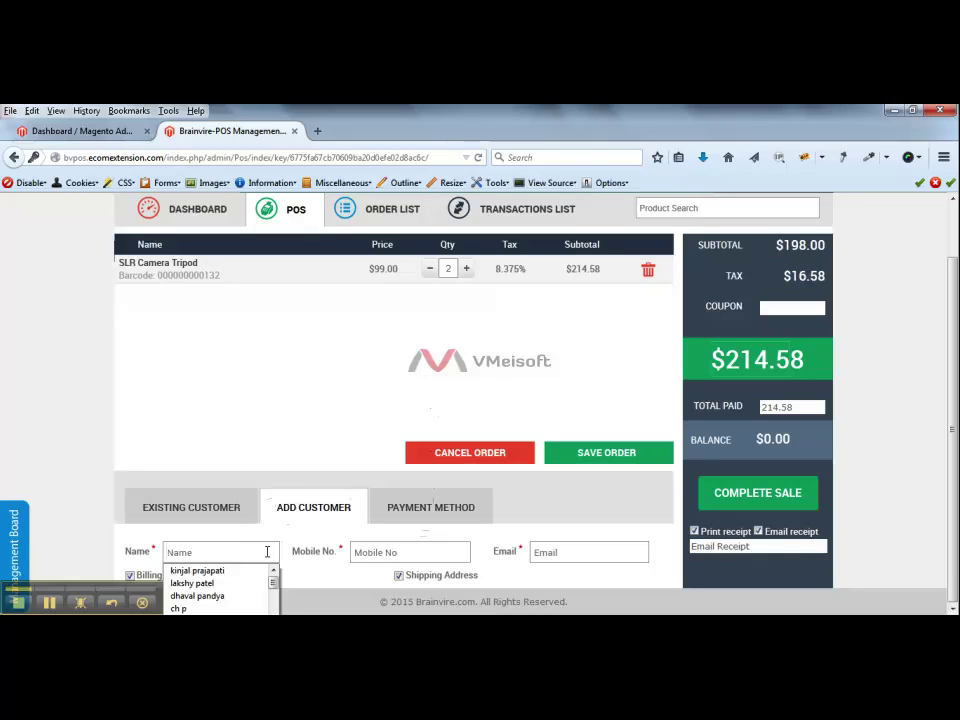
pyautogui.click(546, 551)
pyautogui.click(450, 551)
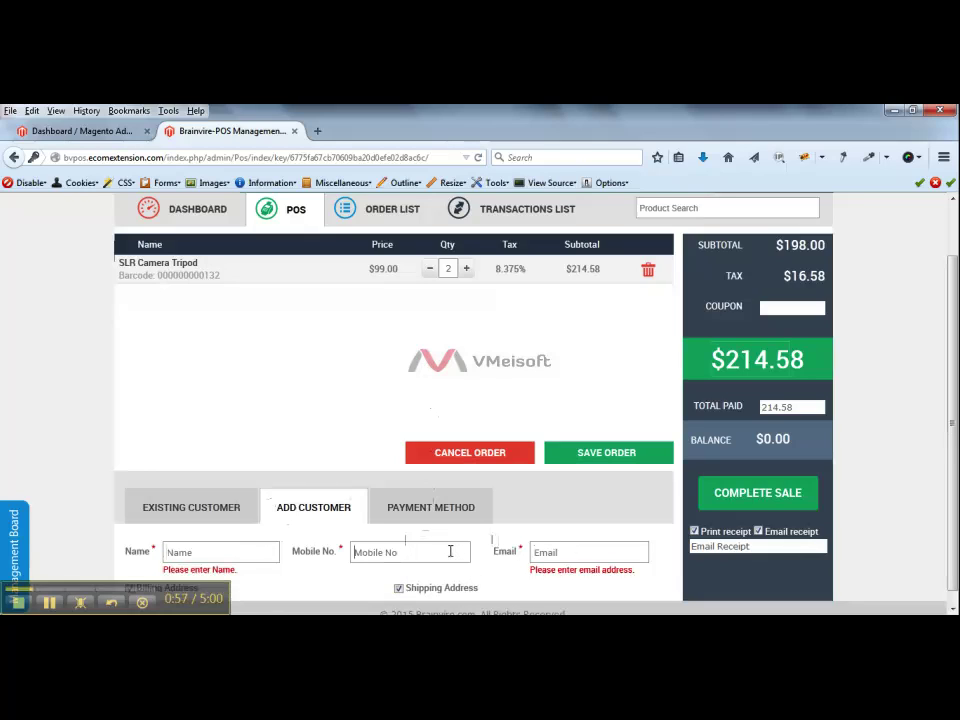
# Look up the existing customer by the start of their name and assign them to the order.
pyautogui.click(231, 500)
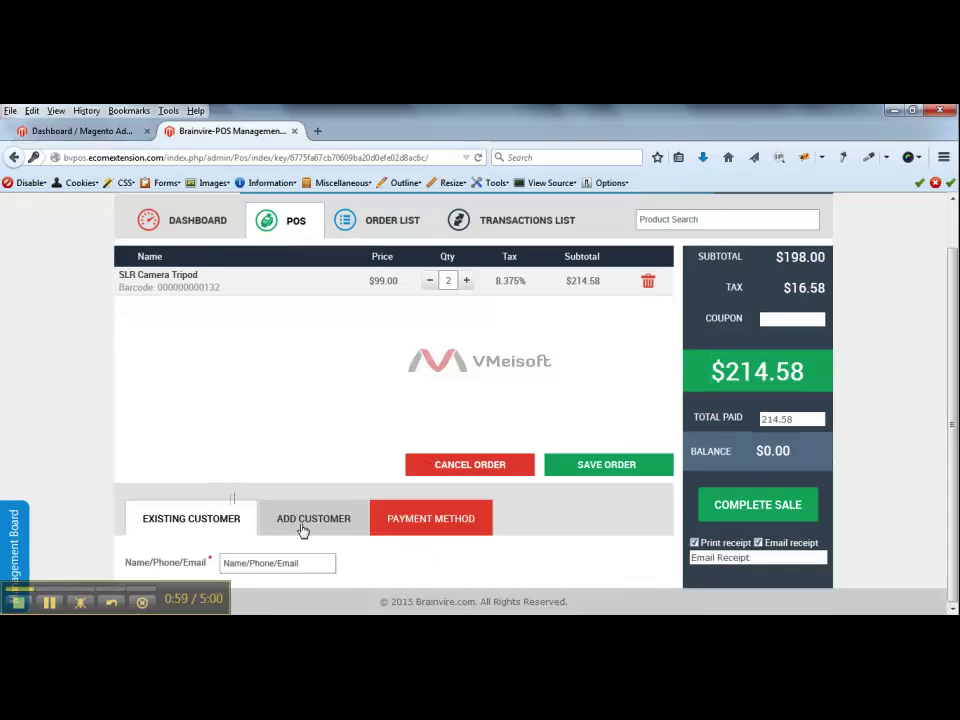
pyautogui.click(281, 560)
pyautogui.write('kin')
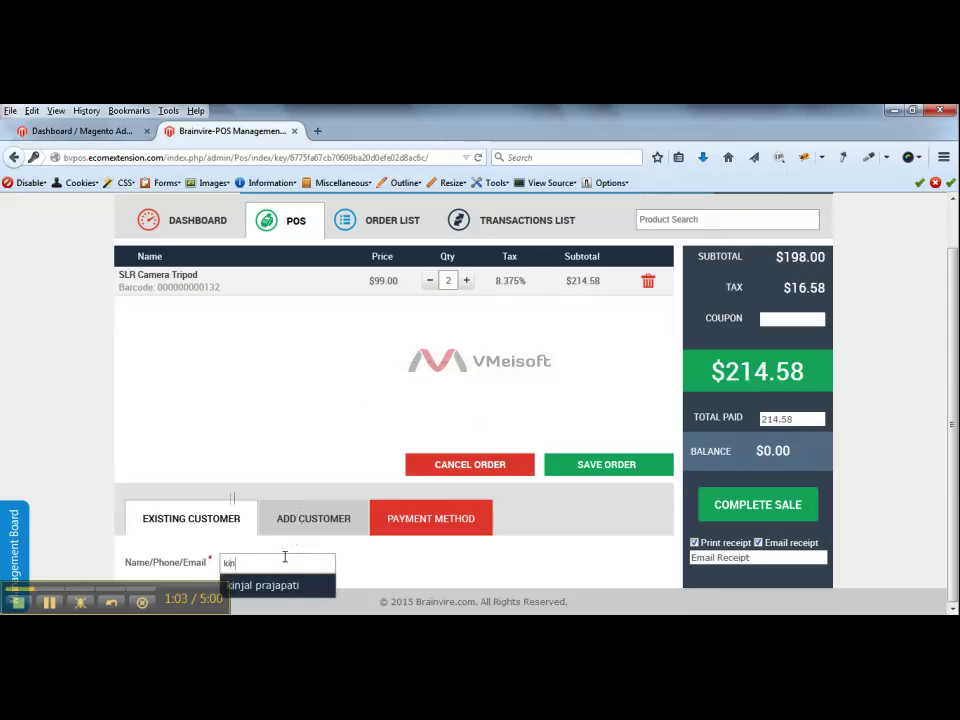
pyautogui.click(294, 588)
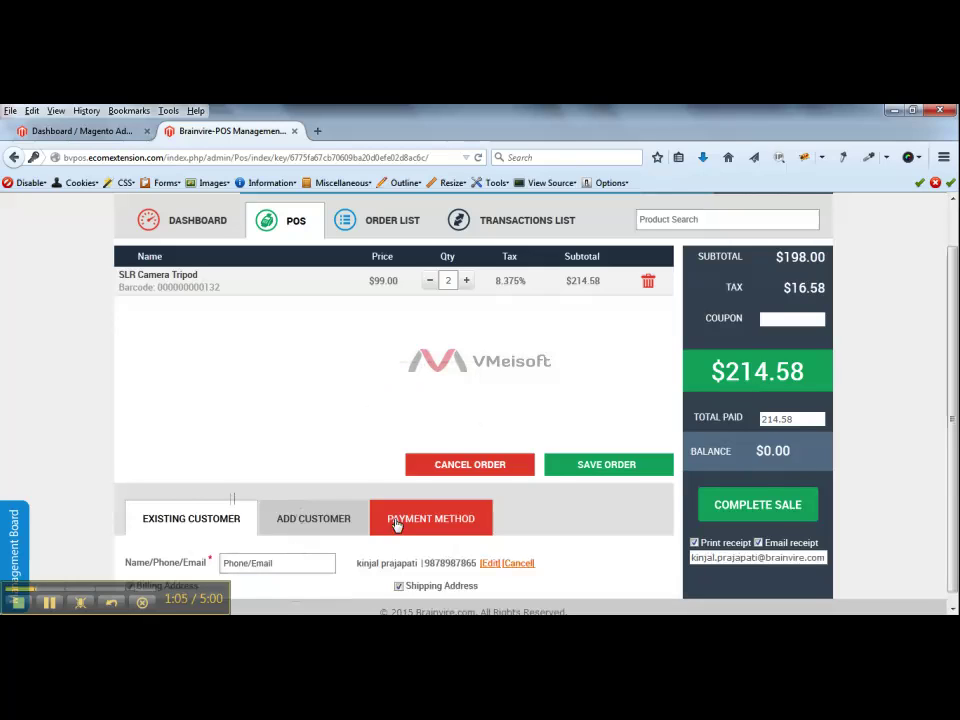
# Open the assigned customer's details for editing and check the Management Board's connection and data loading status.
pyautogui.scroll(-1, 396, 525)
pyautogui.click(496, 557)
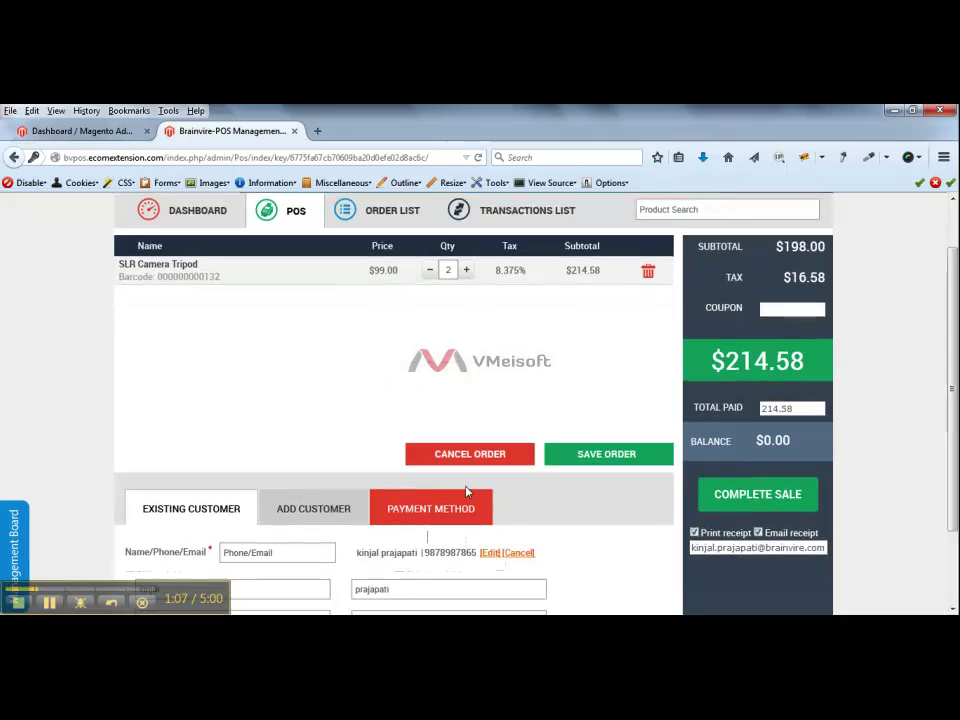
pyautogui.scroll(-2, 465, 495)
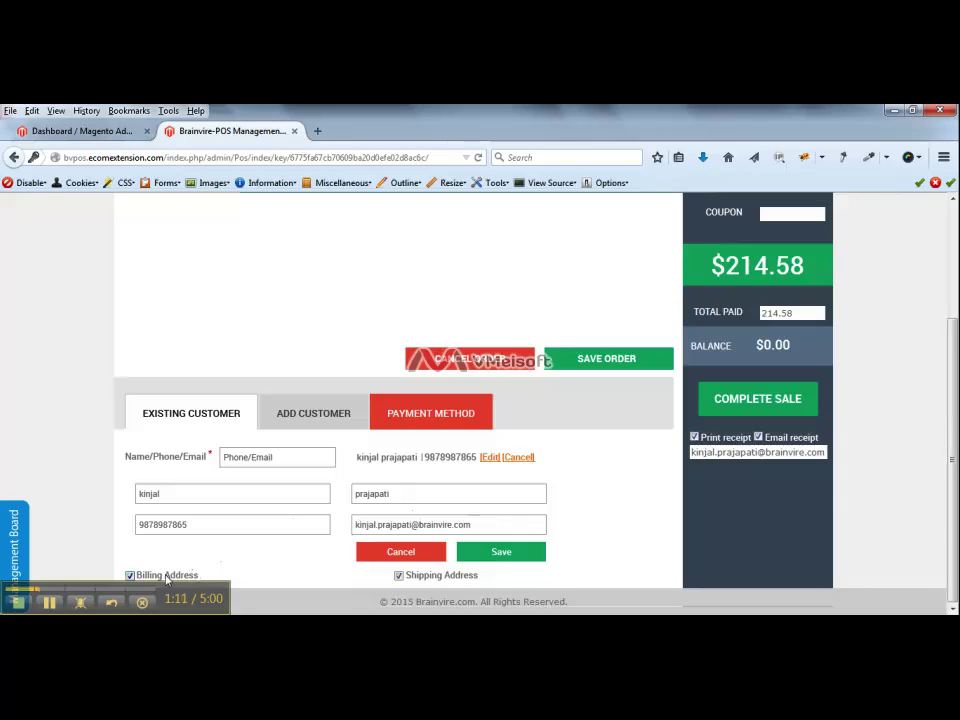
pyautogui.moveTo(14, 545)
pyautogui.moveTo(15, 512); pyautogui.dragTo(244, 578)
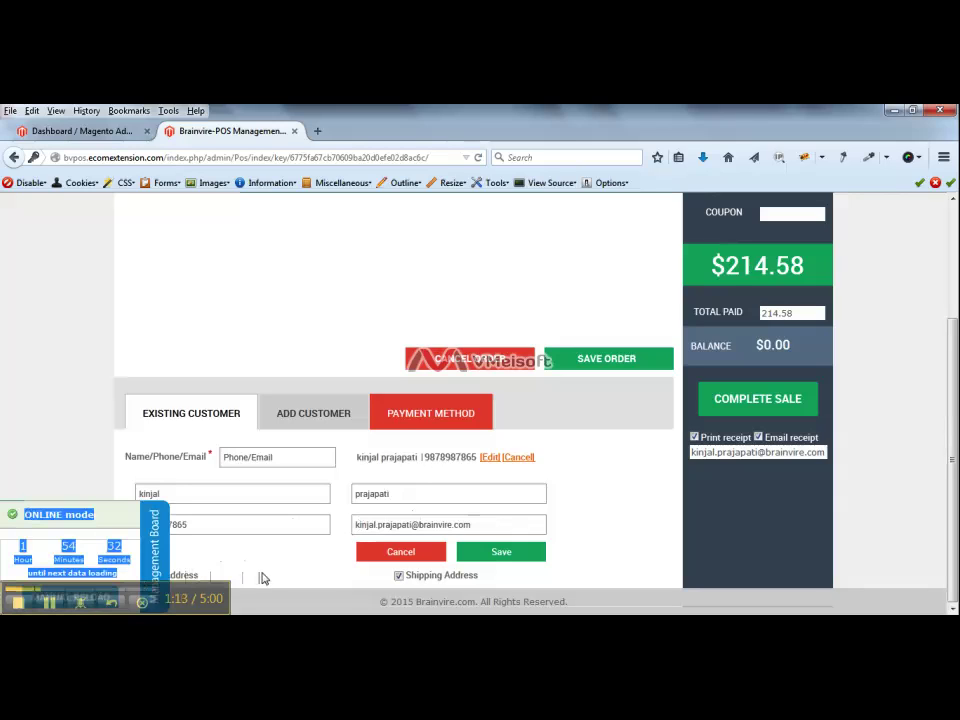
pyautogui.click(262, 576)
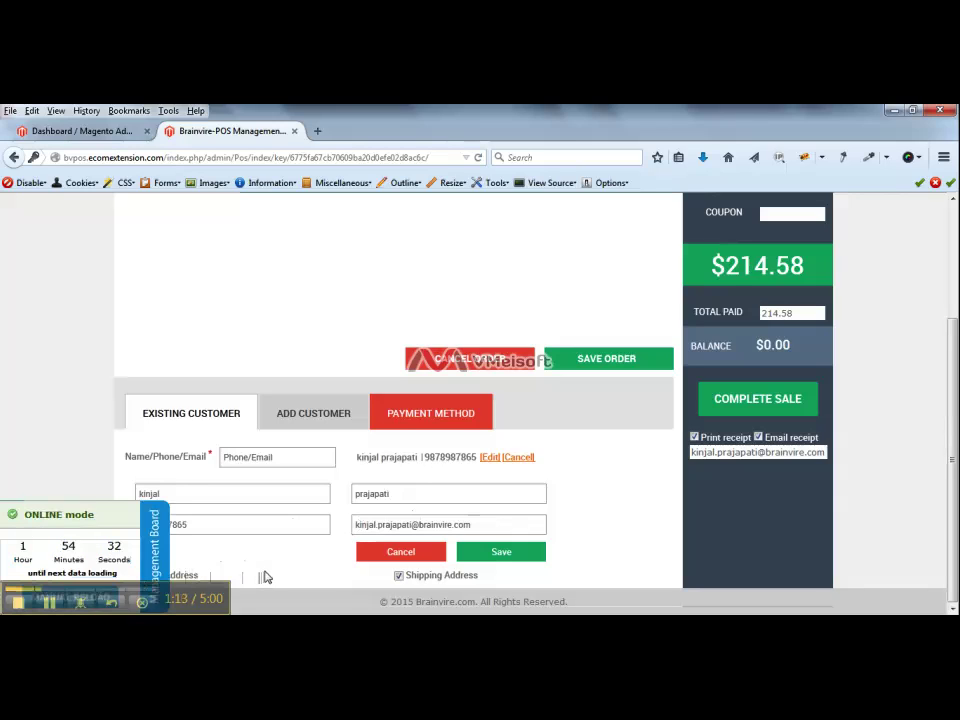
# Uncheck the customer's Shipping Address option and decline switching to the new customer form.
pyautogui.click(398, 575)
pyautogui.scroll(-1, 375, 560)
pyautogui.scroll(-3, 373, 558)
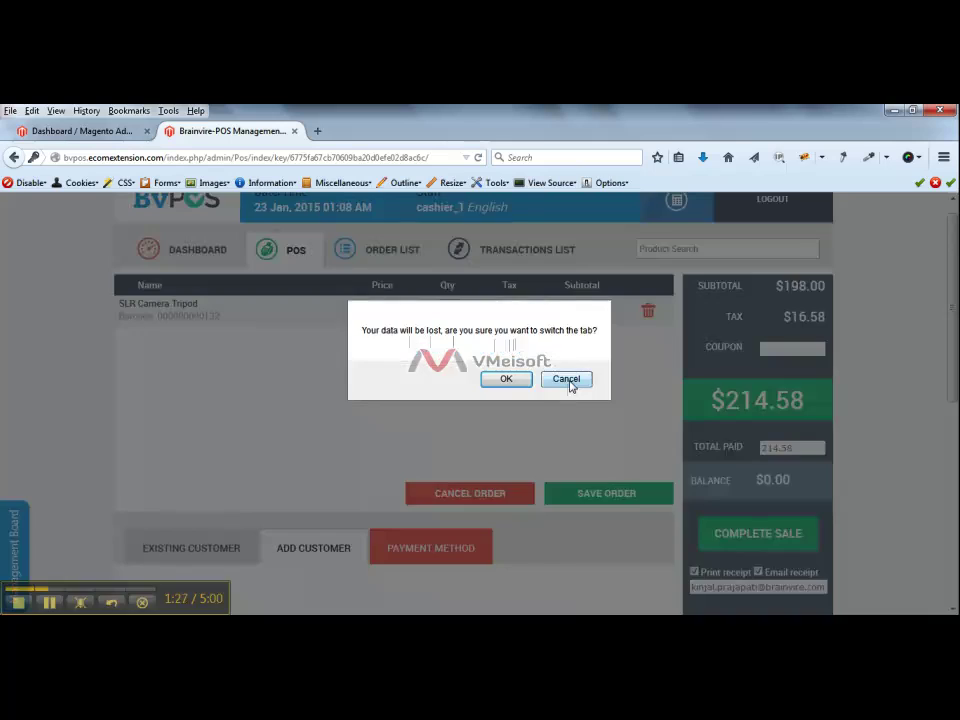
pyautogui.click(568, 381)
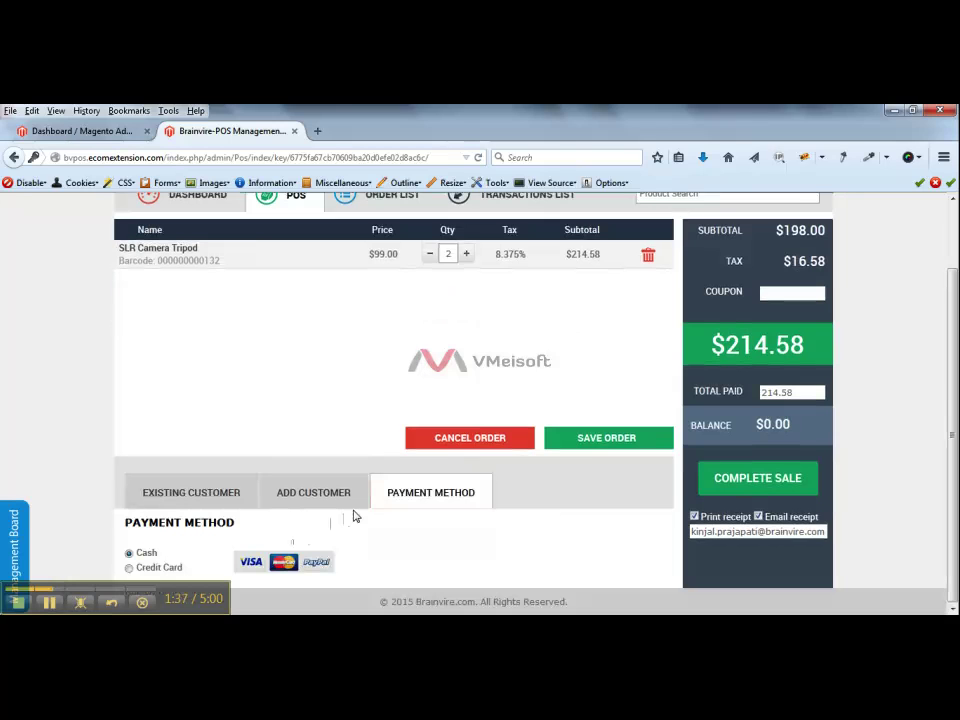
# Complete the sale with Cash payment, allowing pop-ups for bvpos.ecomextension.com so the printable invoice opens.
pyautogui.scroll(1, 353, 516)
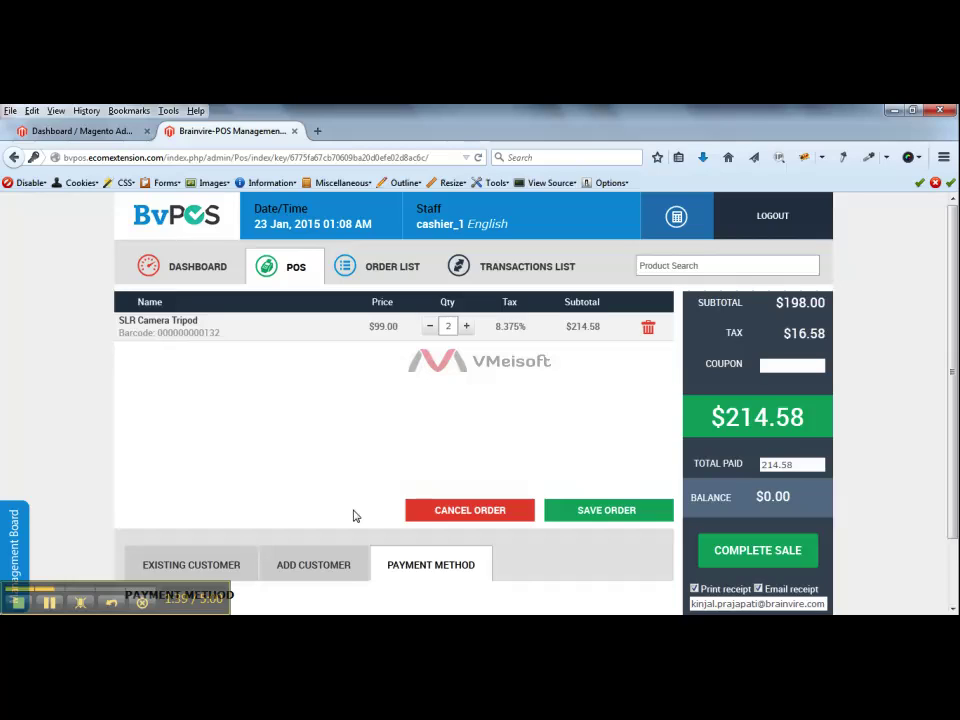
pyautogui.click(746, 549)
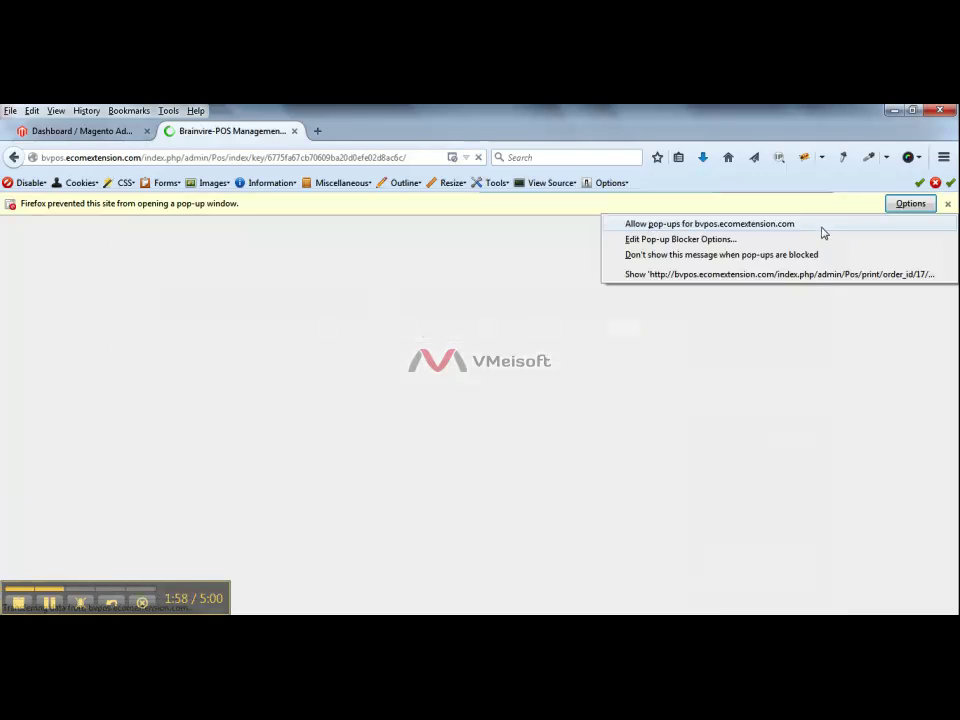
pyautogui.click(823, 229)
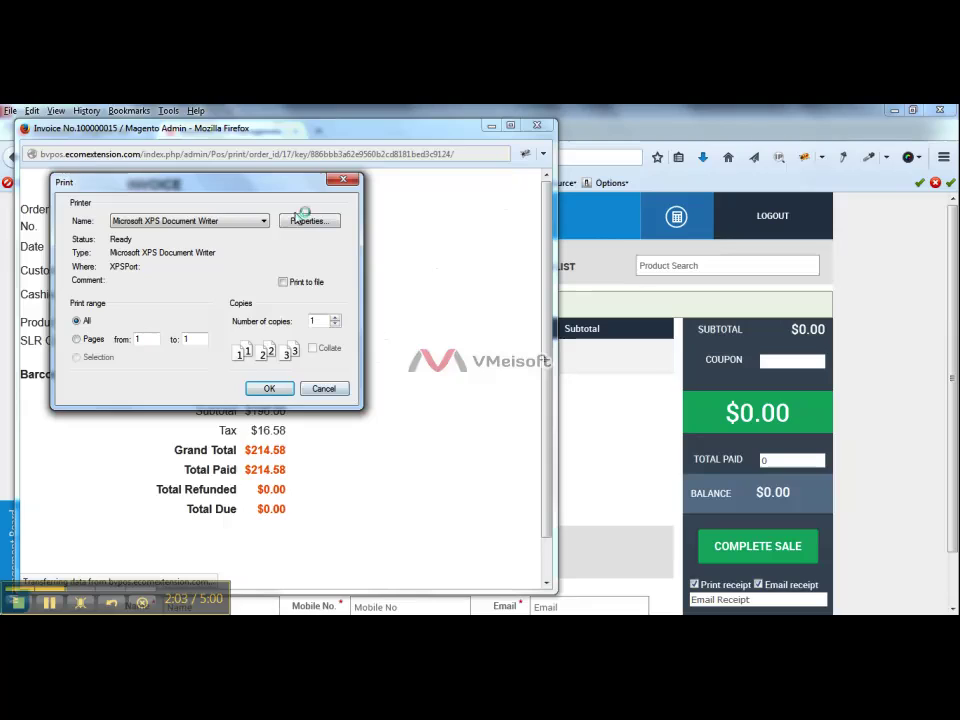
pyautogui.moveTo(317, 197); pyautogui.dragTo(576, 306)
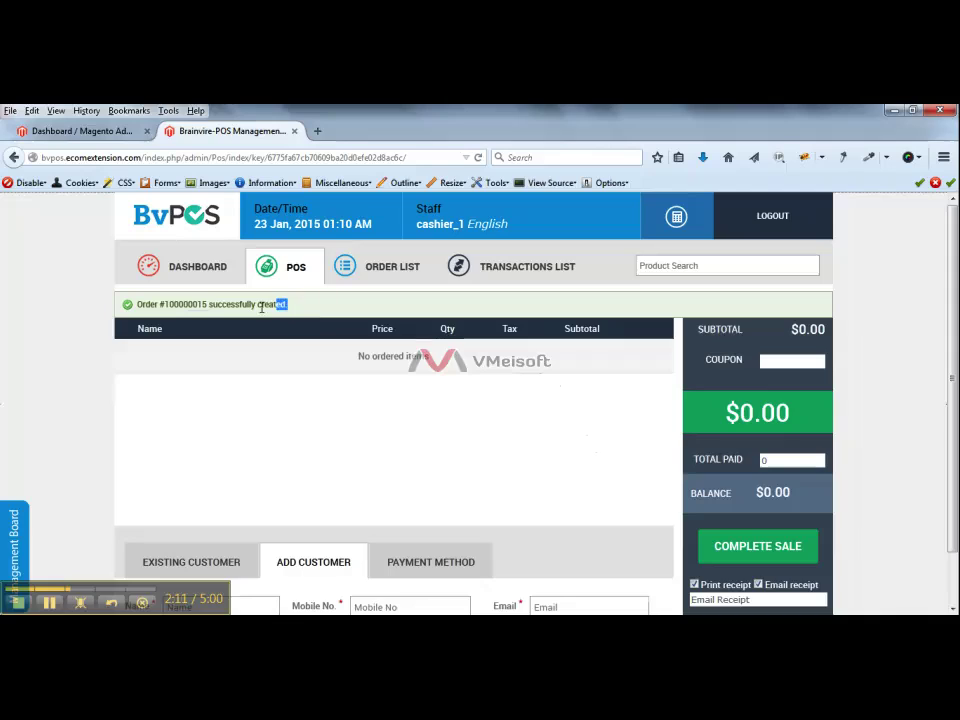
pyautogui.moveTo(262, 308); pyautogui.dragTo(140, 311)
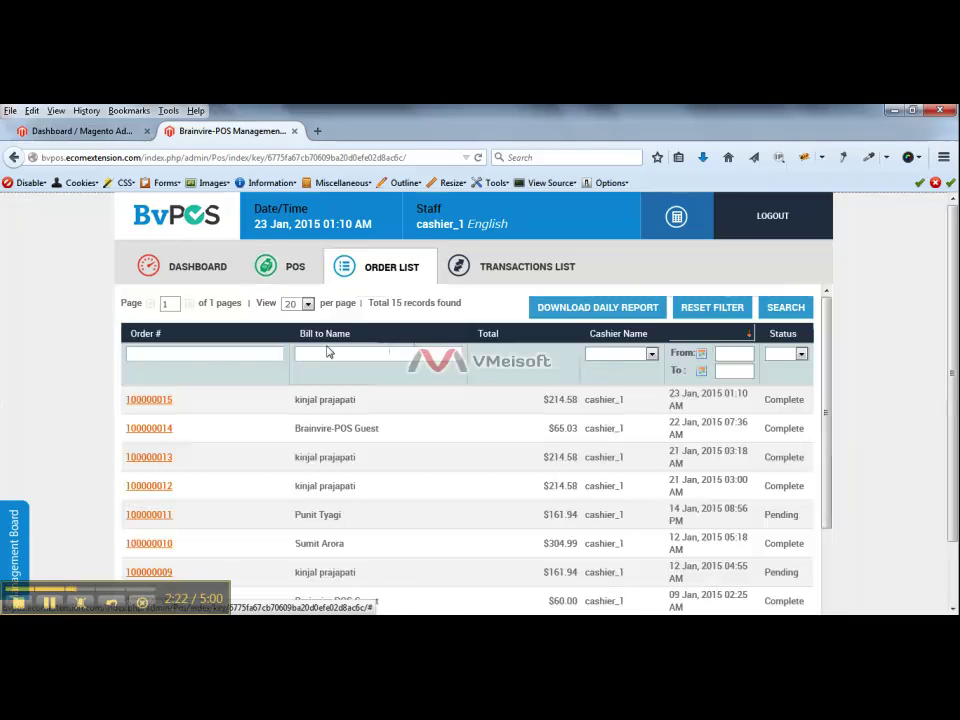
# Filter the order list by the new order's number, reset the filter and look through all orders.
pyautogui.click(211, 354)
pyautogui.write('100000015')
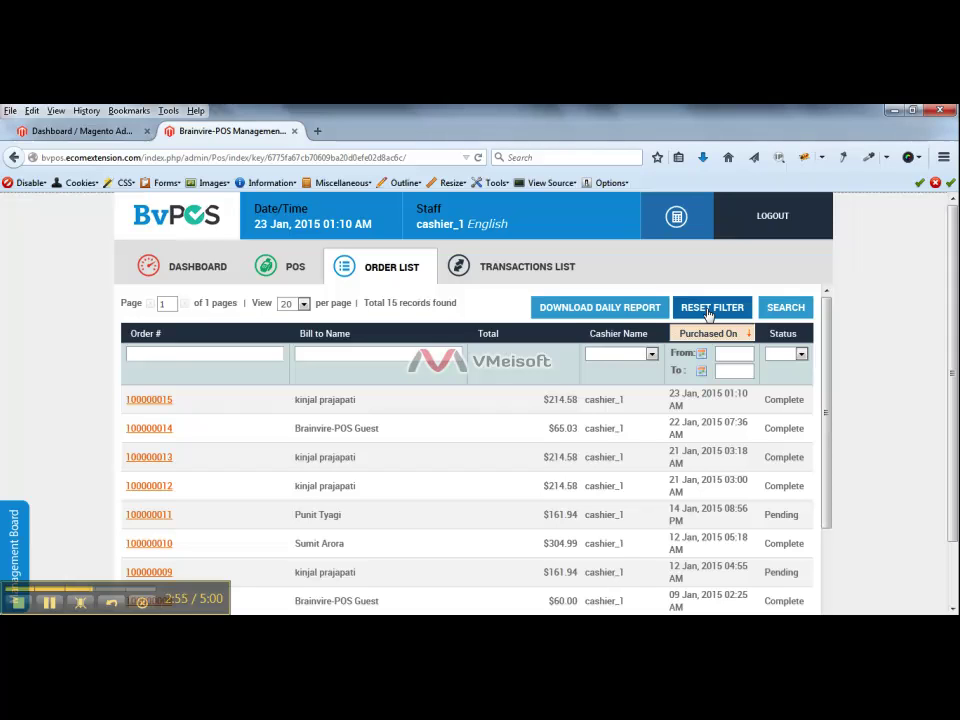
pyautogui.scroll(-1, 536, 424)
pyautogui.scroll(-1, 536, 424)
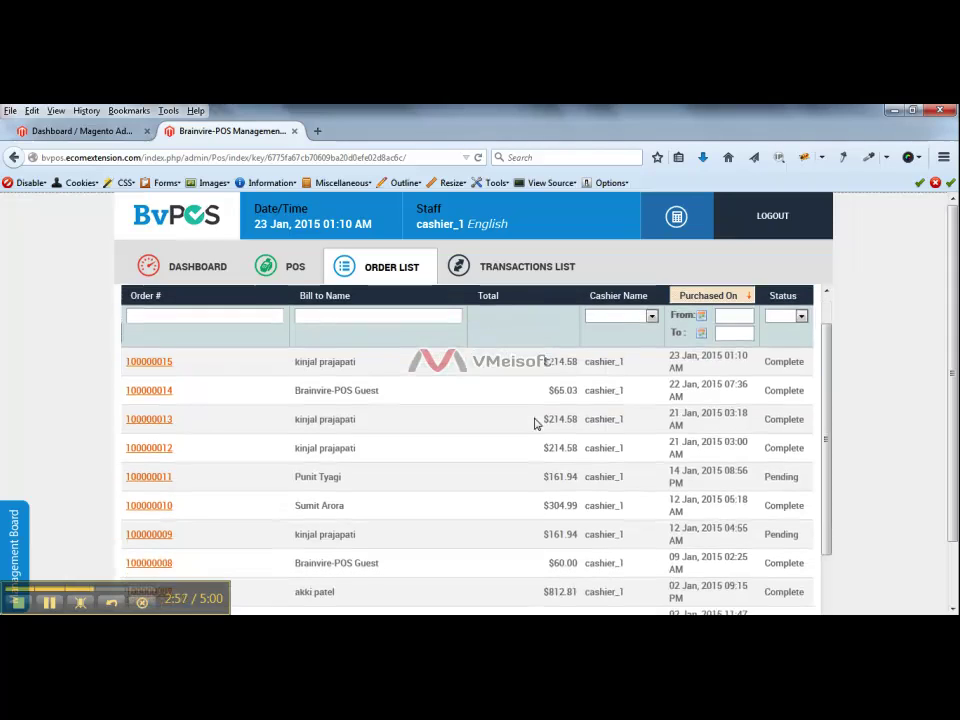
pyautogui.scroll(3, 536, 422)
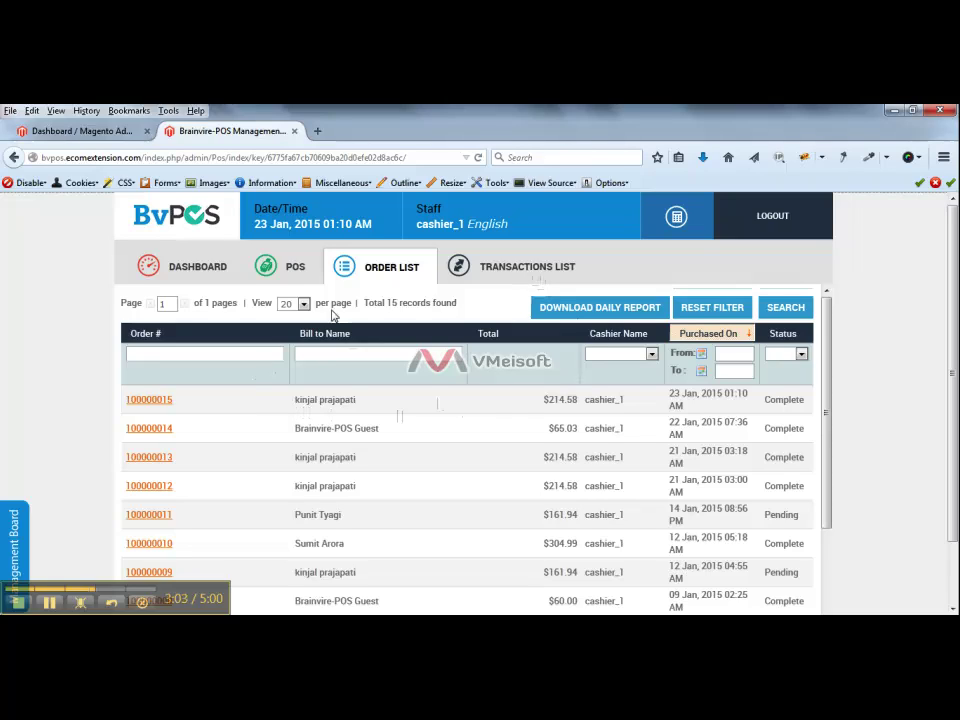
# Download the daily report from the order list and save it as reports_2015-01-23.csv.
pyautogui.click(299, 303)
pyautogui.click(292, 308)
pyautogui.click(603, 310)
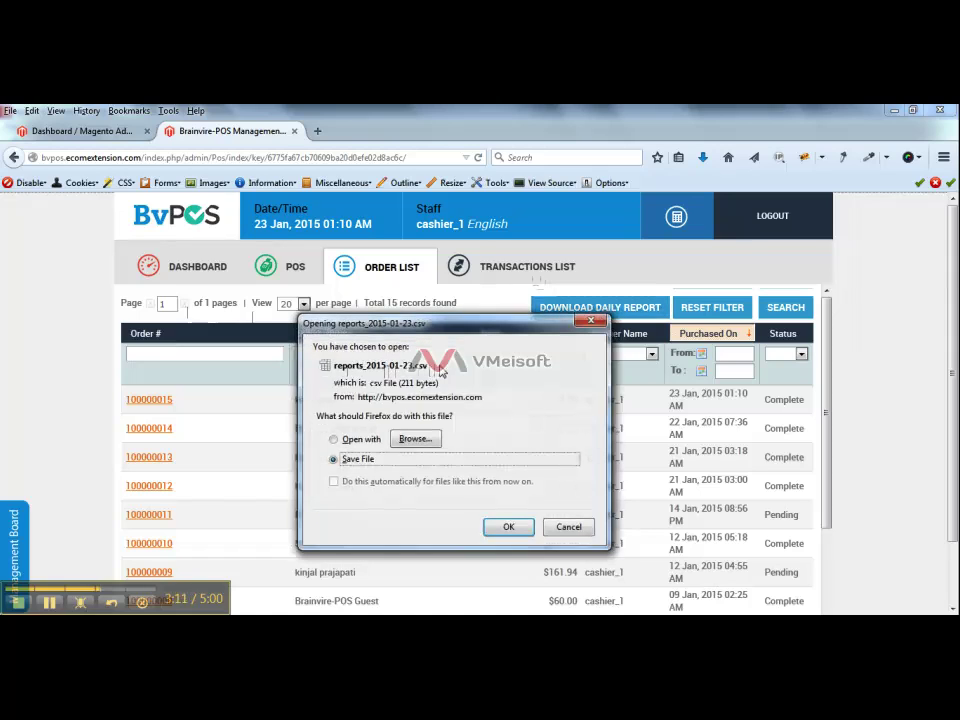
pyautogui.click(506, 527)
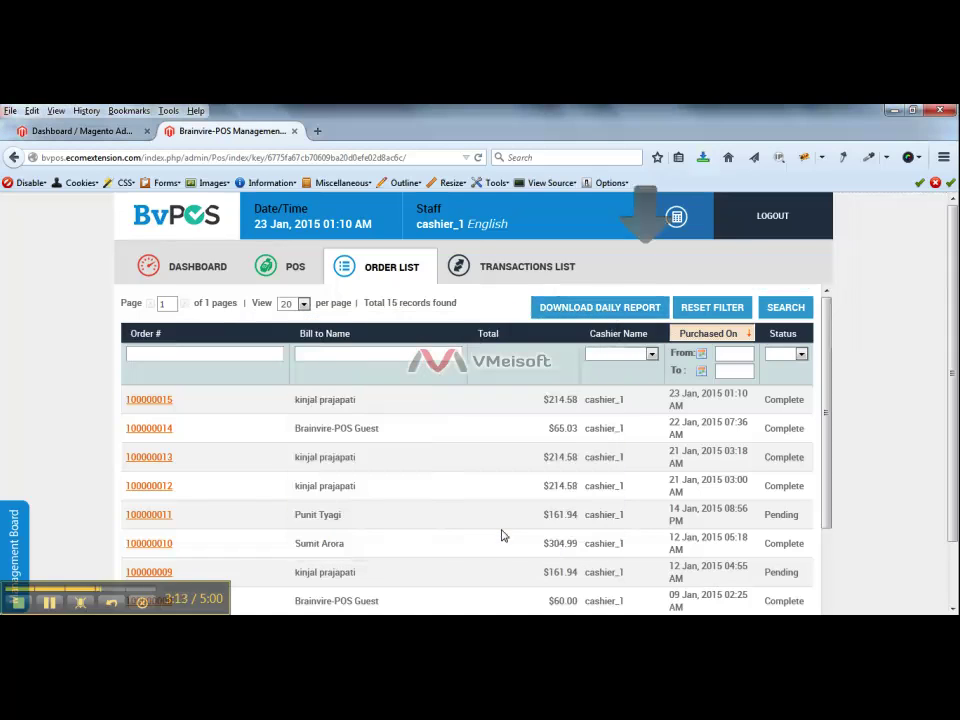
# Examine the newest order's ID, incoming amount, previous balance and current balance in the transactions list.
pyautogui.click(483, 272)
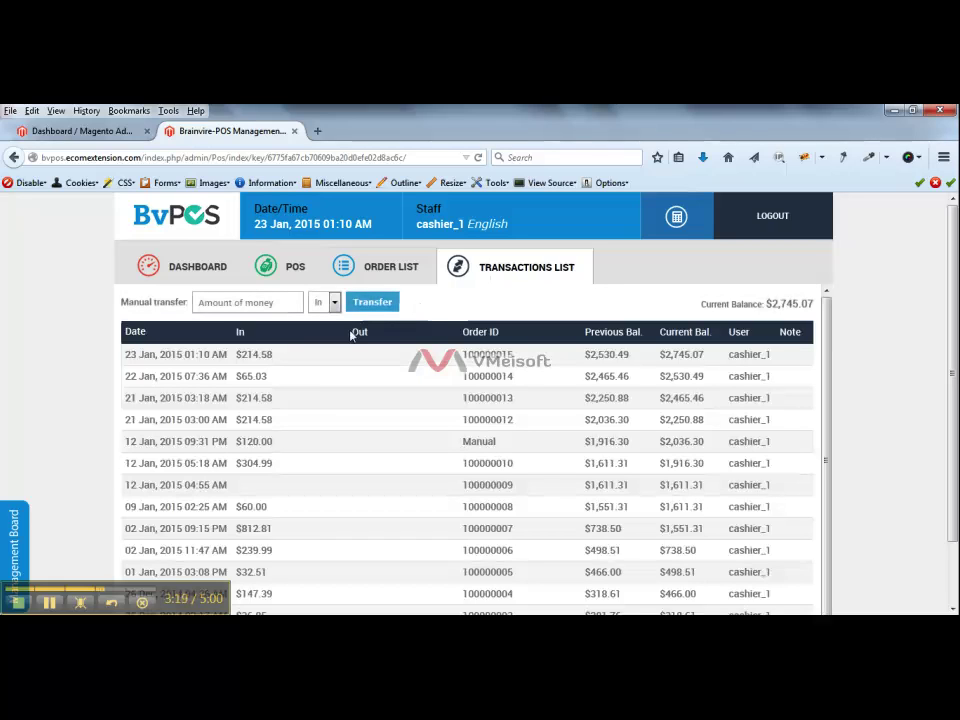
pyautogui.moveTo(465, 355); pyautogui.dragTo(513, 355)
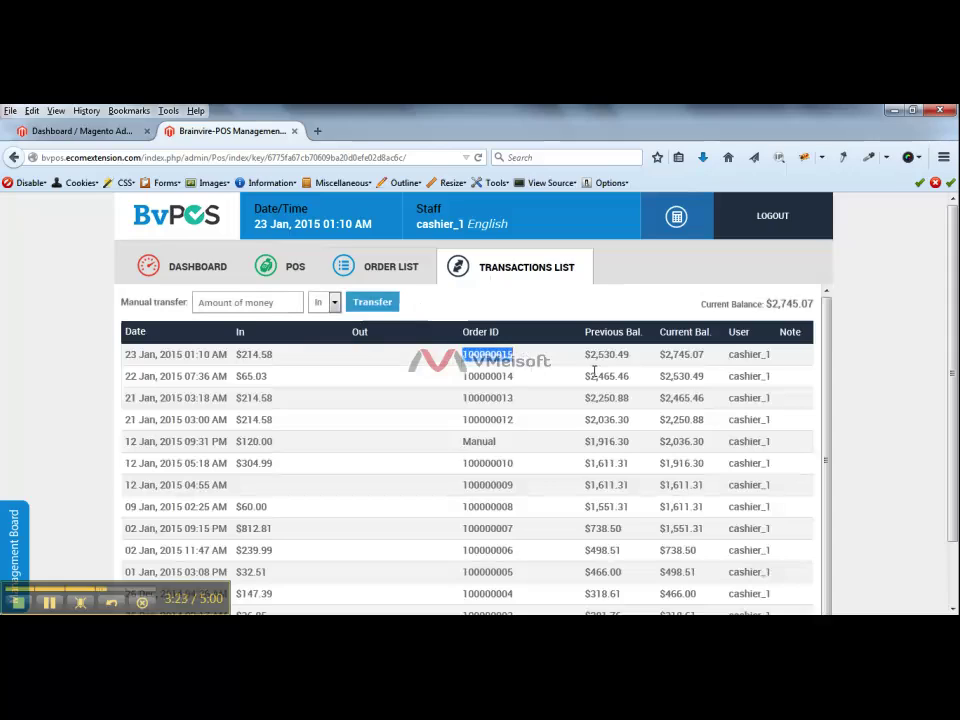
pyautogui.moveTo(707, 376); pyautogui.dragTo(591, 355)
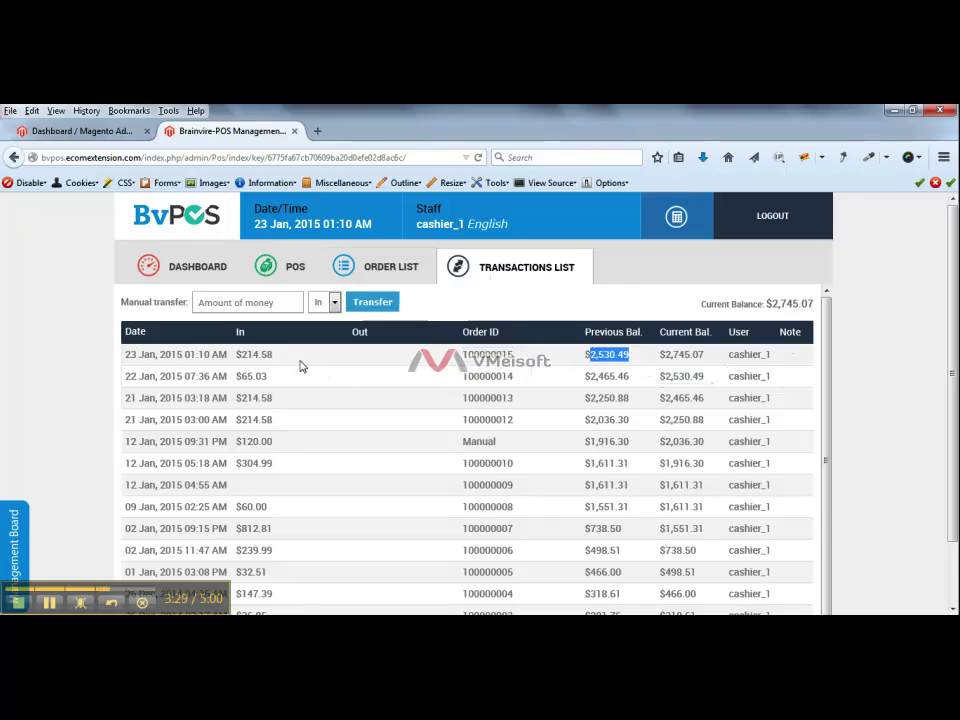
pyautogui.moveTo(272, 355); pyautogui.dragTo(241, 355)
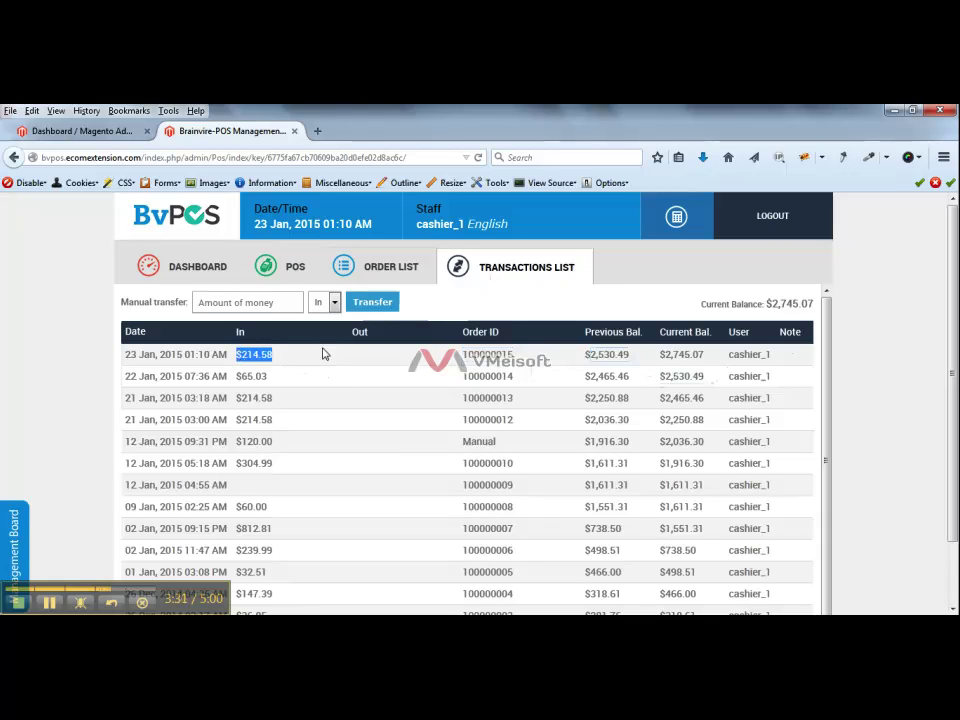
pyautogui.click(662, 357)
pyautogui.moveTo(664, 357); pyautogui.dragTo(706, 356)
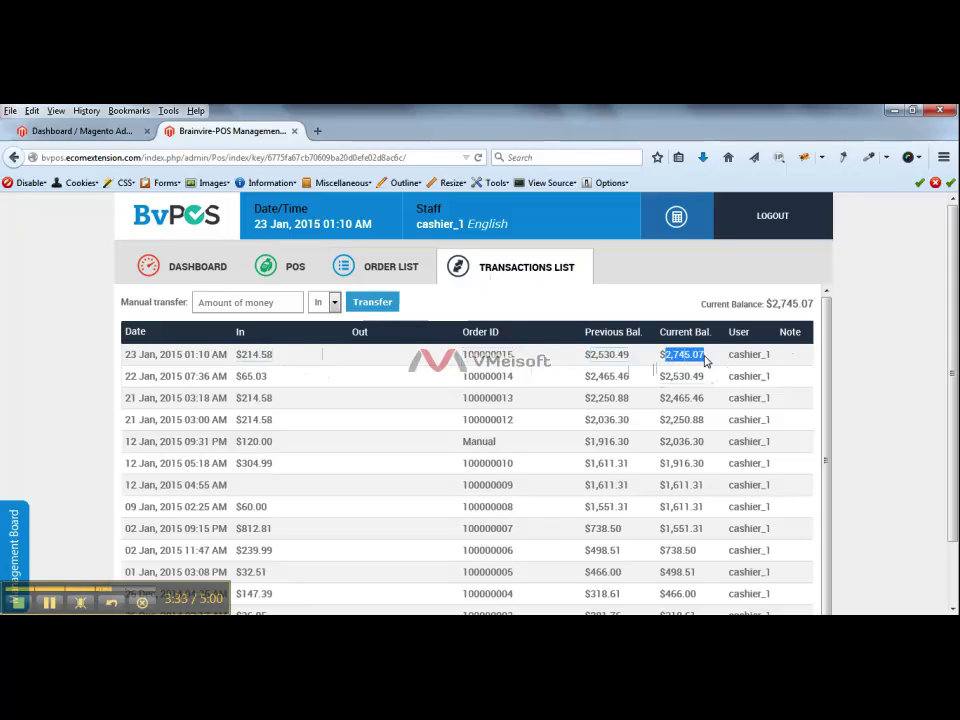
# Check the current balance and the manual transfer form with its note field, and look through all entries in the transactions list.
pyautogui.moveTo(783, 303)
pyautogui.mouseDown()
pyautogui.moveTo(800, 304)
pyautogui.moveTo(768, 304)
pyautogui.moveTo(795, 304)
pyautogui.mouseUp()
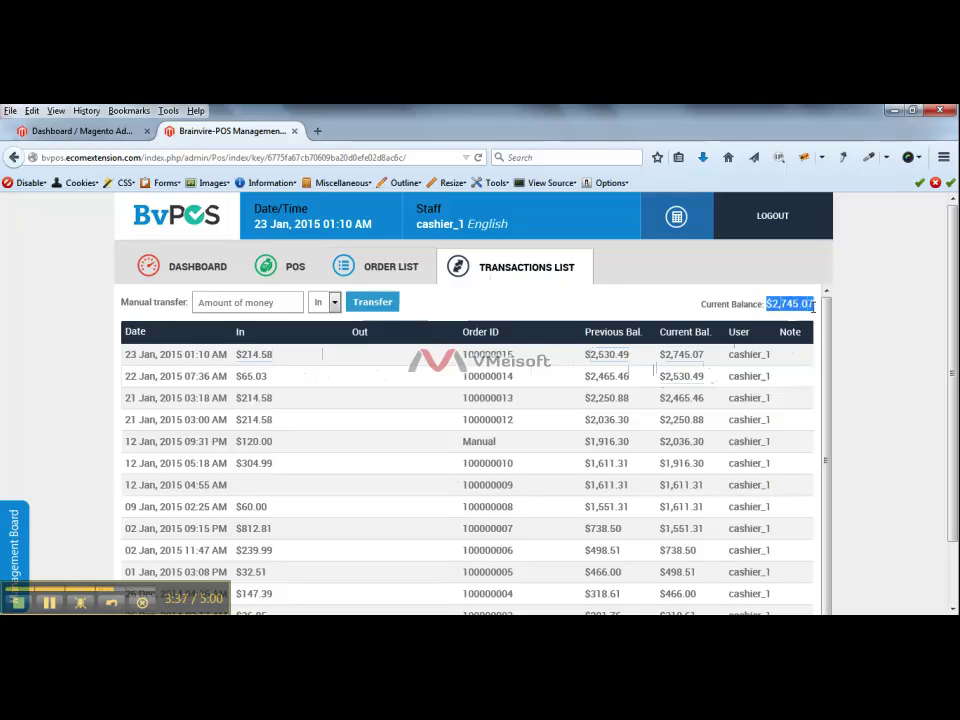
pyautogui.click(296, 302)
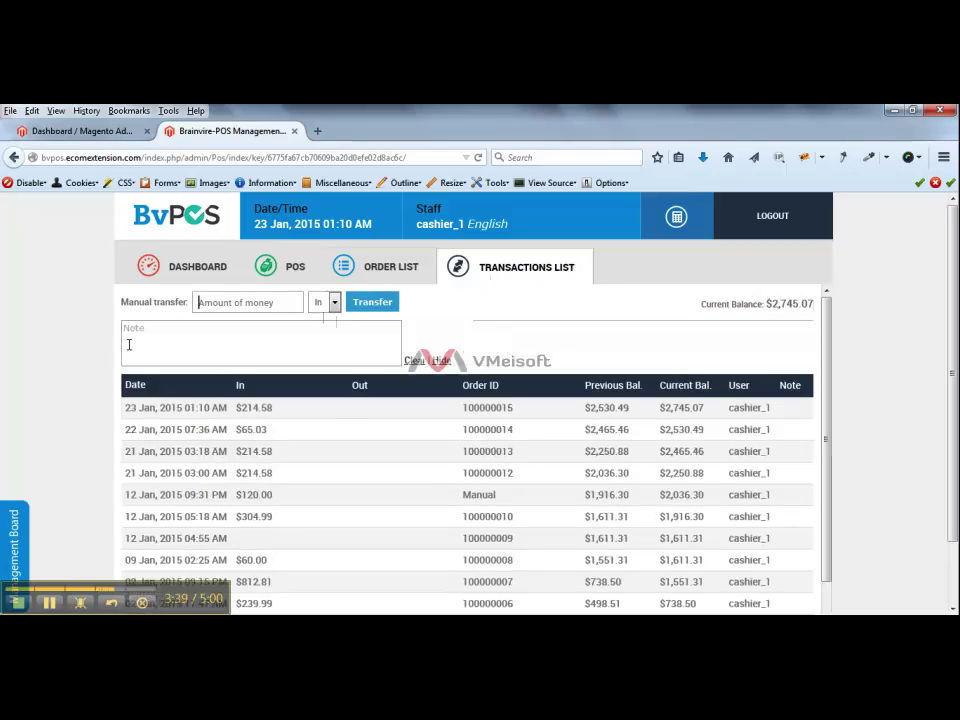
pyautogui.click(422, 363)
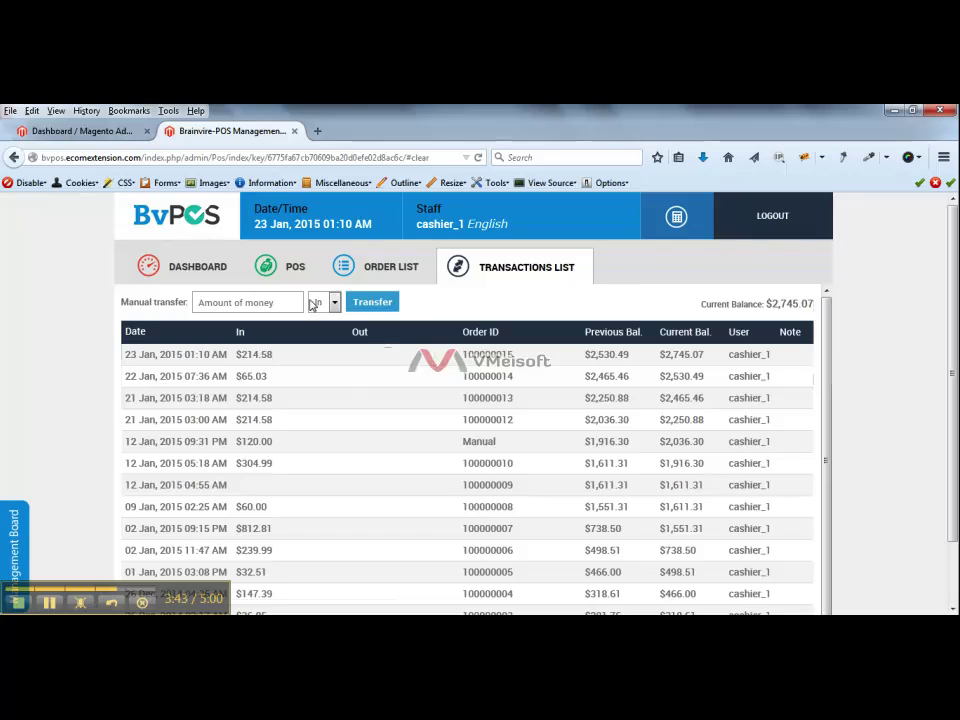
pyautogui.scroll(-1, 437, 394)
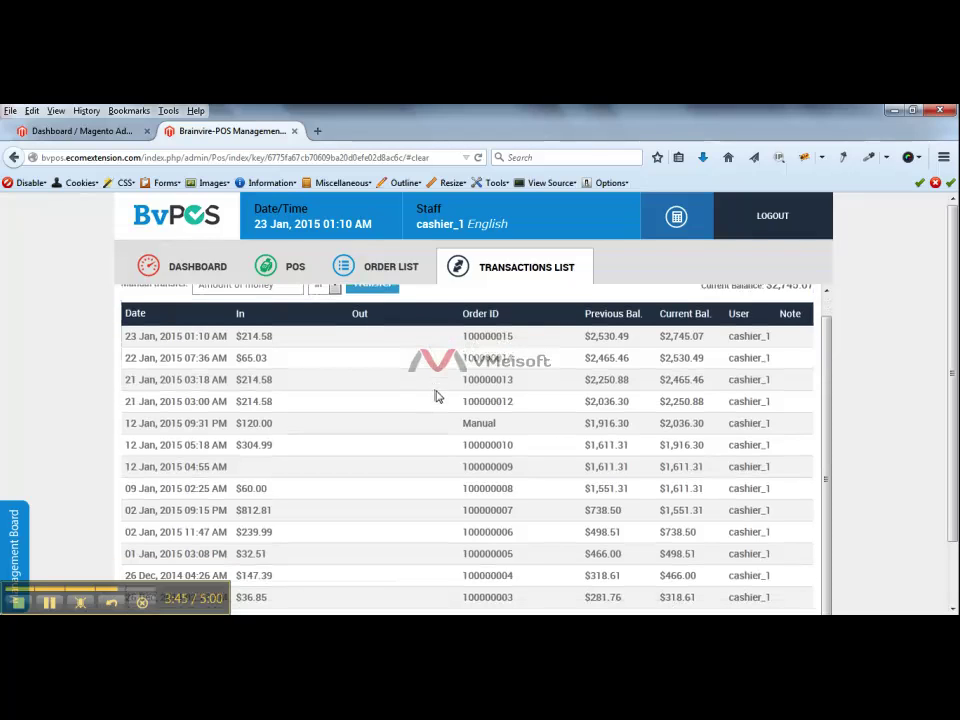
pyautogui.scroll(-2, 715, 452)
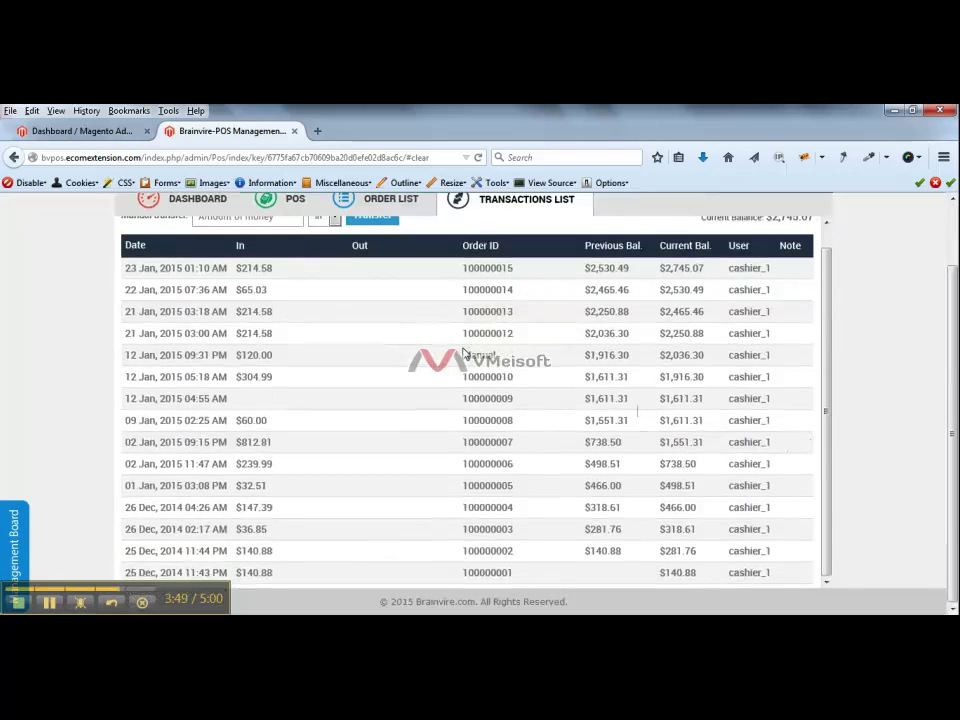
pyautogui.scroll(1, 460, 345)
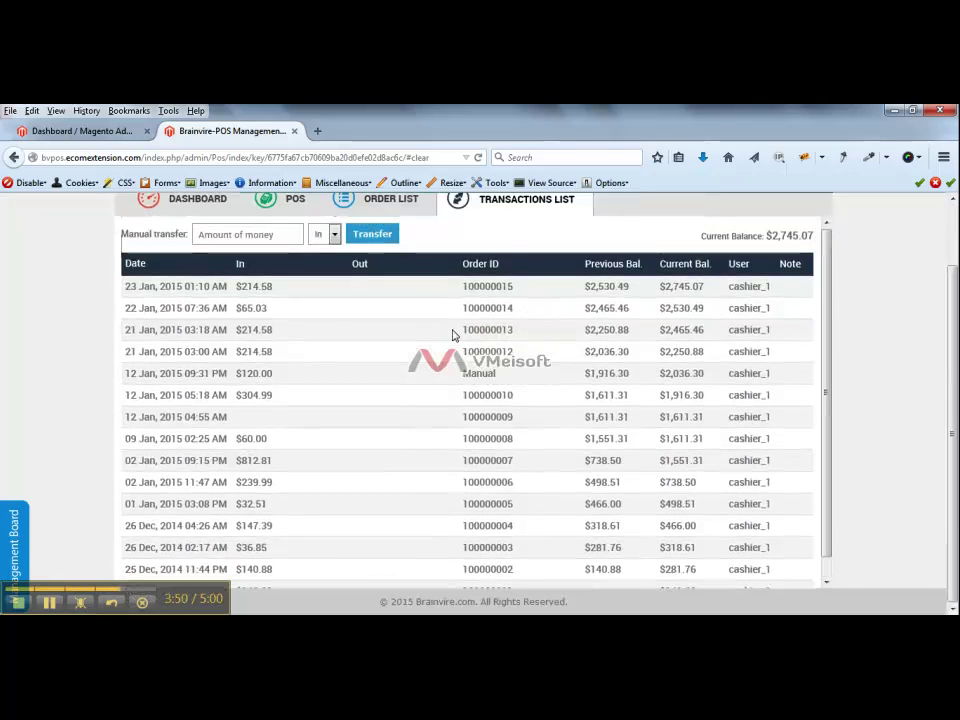
# Open the dashboard and examine the Sales By Month and Sales By Hours charts, including the total sale for hour 05.
pyautogui.click(189, 205)
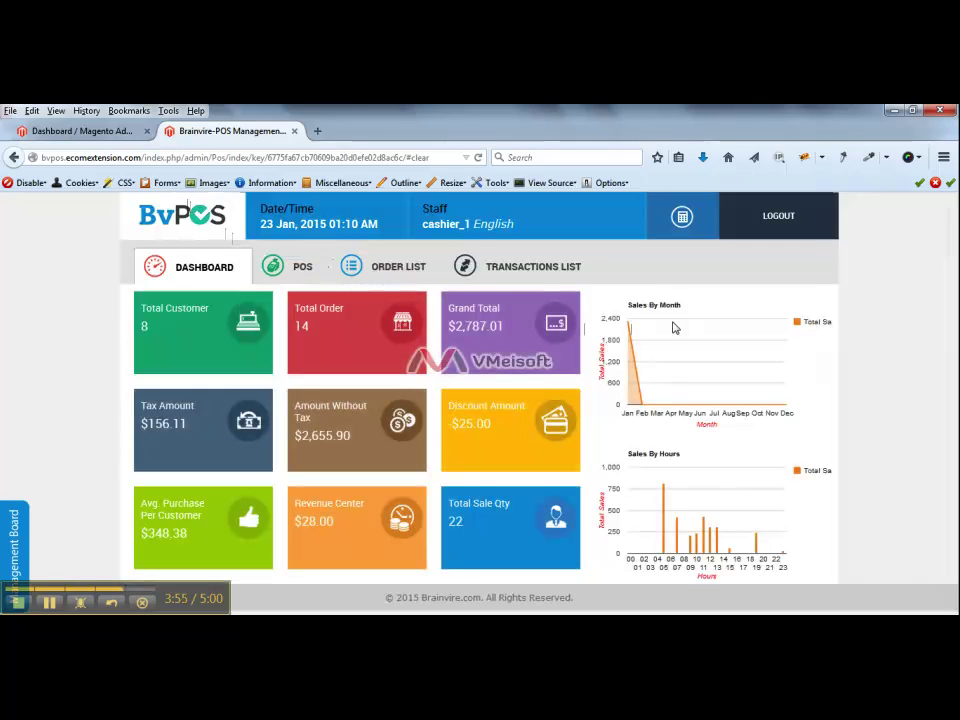
pyautogui.moveTo(627, 305); pyautogui.dragTo(678, 307)
pyautogui.moveTo(627, 454); pyautogui.dragTo(674, 453)
pyautogui.click(688, 456)
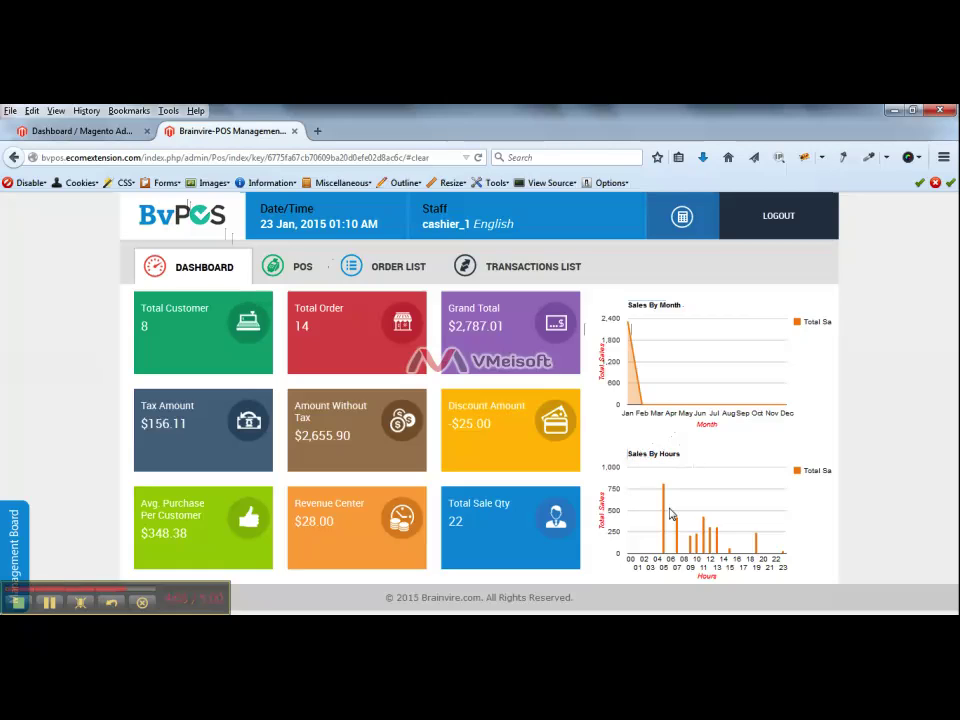
pyautogui.moveTo(666, 497)
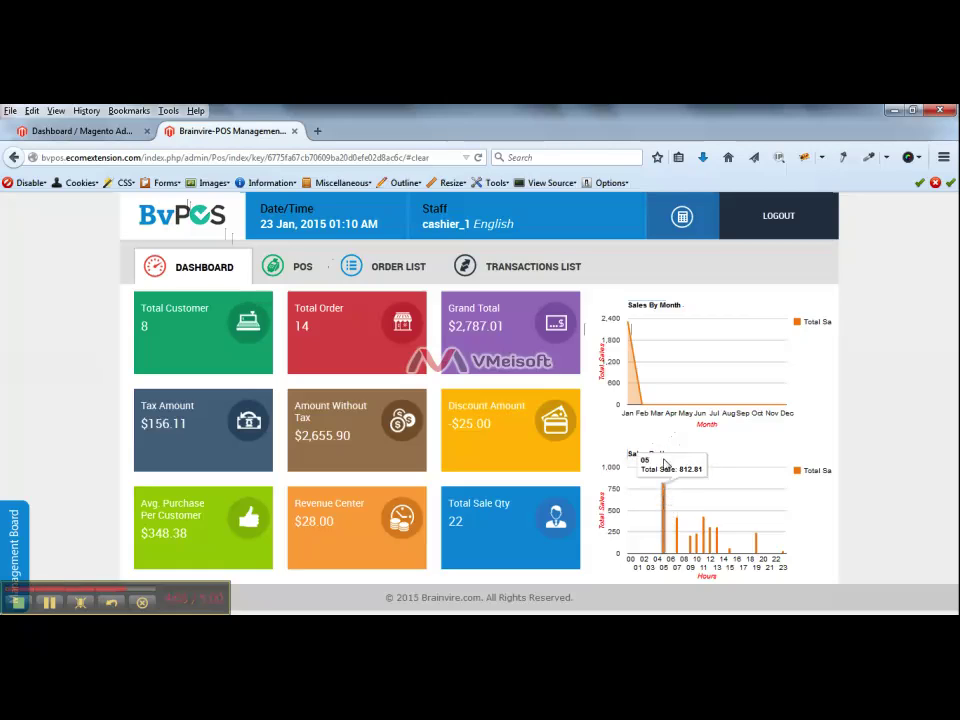
pyautogui.moveTo(631, 331)
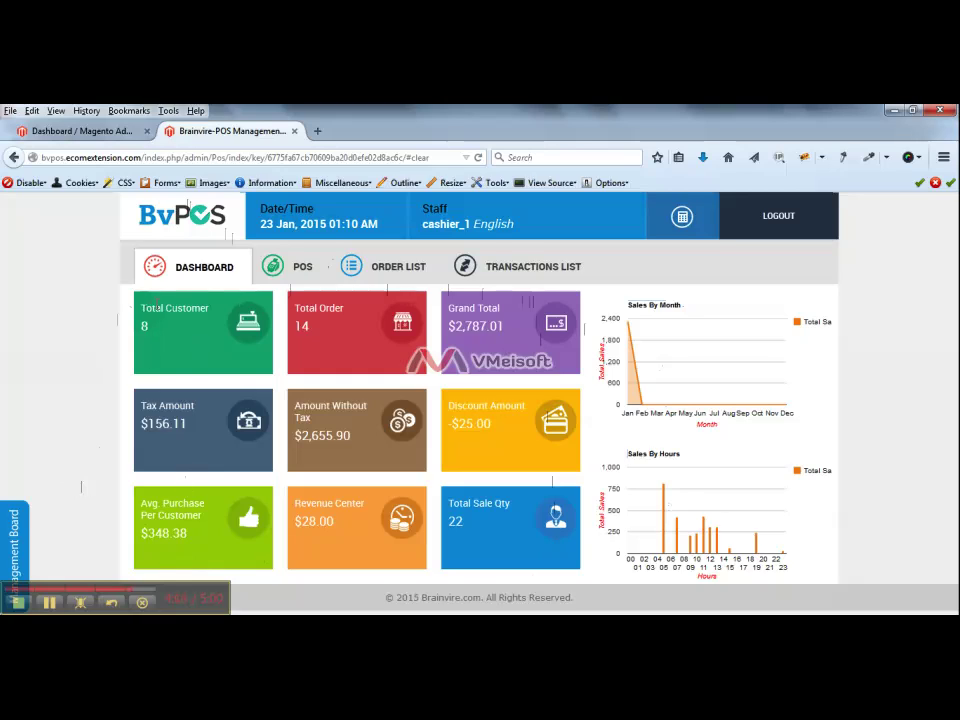
# Examine the dashboard's summary tiles, from Total Customer and Total Order through Discount Amount to Revenue Center and Total Sale Qty.
pyautogui.moveTo(117, 320); pyautogui.dragTo(201, 309)
pyautogui.moveTo(309, 308); pyautogui.dragTo(326, 309)
pyautogui.moveTo(449, 405); pyautogui.dragTo(497, 406)
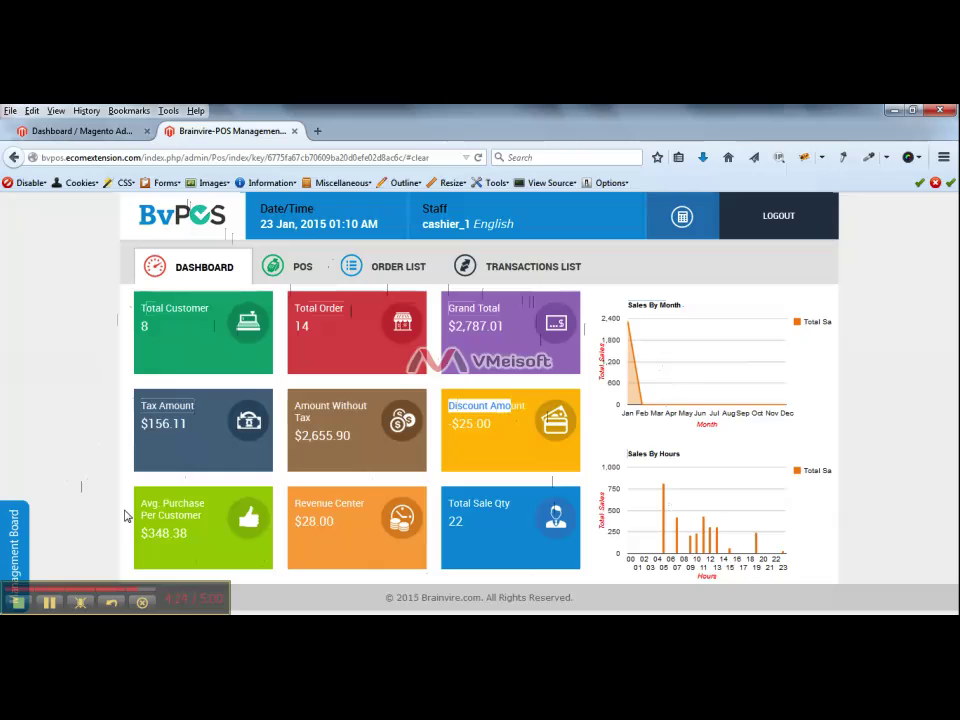
pyautogui.moveTo(163, 504); pyautogui.dragTo(189, 505)
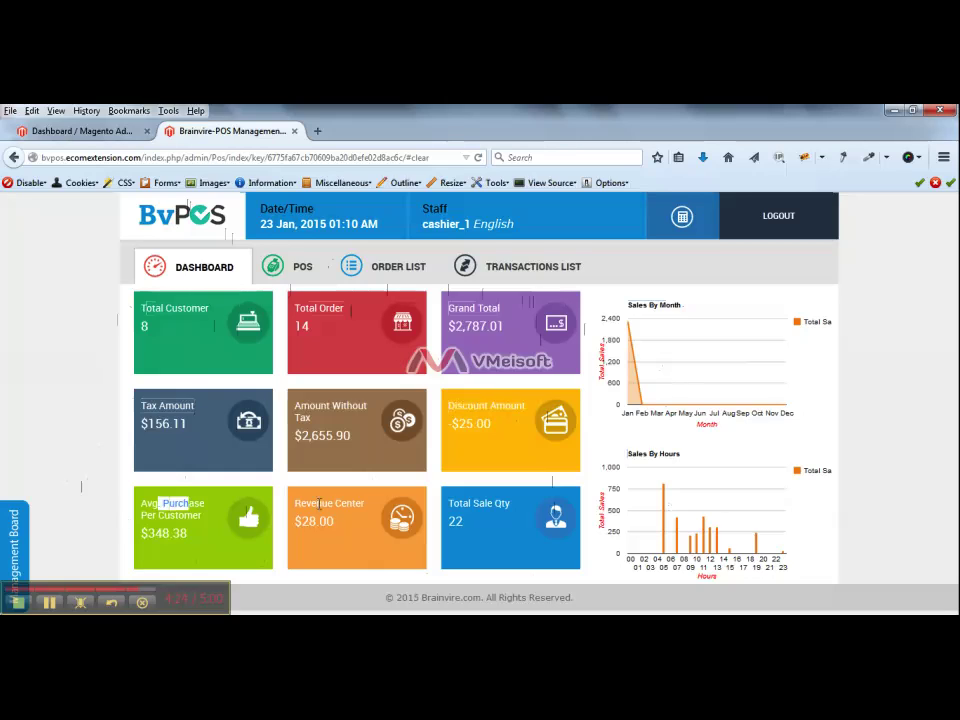
pyautogui.moveTo(316, 503); pyautogui.dragTo(354, 504)
pyautogui.moveTo(459, 503); pyautogui.dragTo(520, 508)
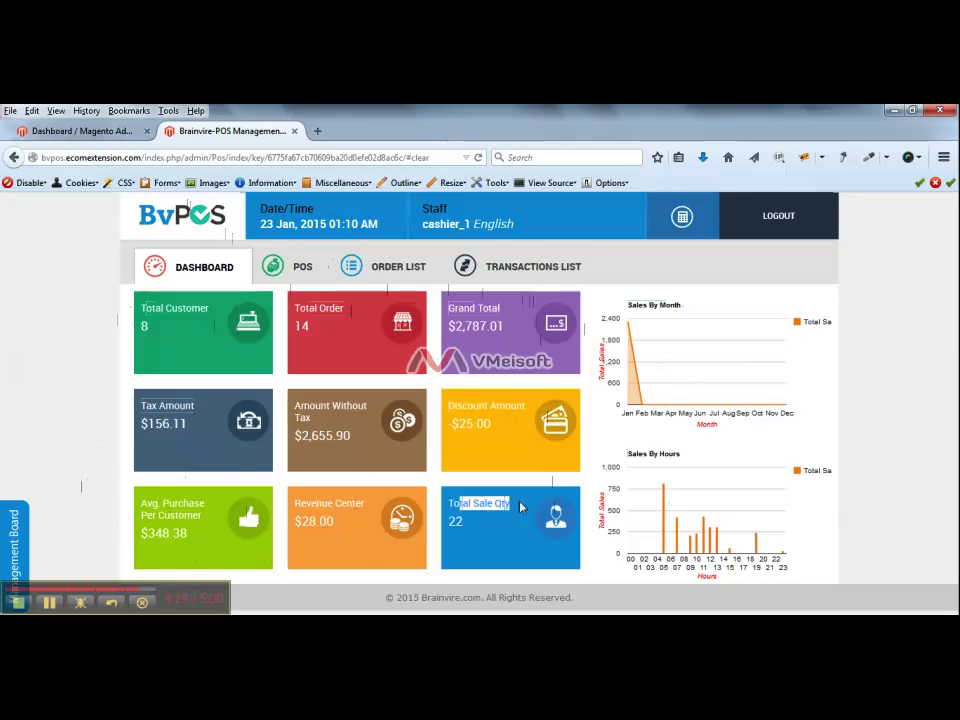
# Open the Management Board, switch the system to OFFLINE mode and back to ONLINE mode.
pyautogui.moveTo(14, 540)
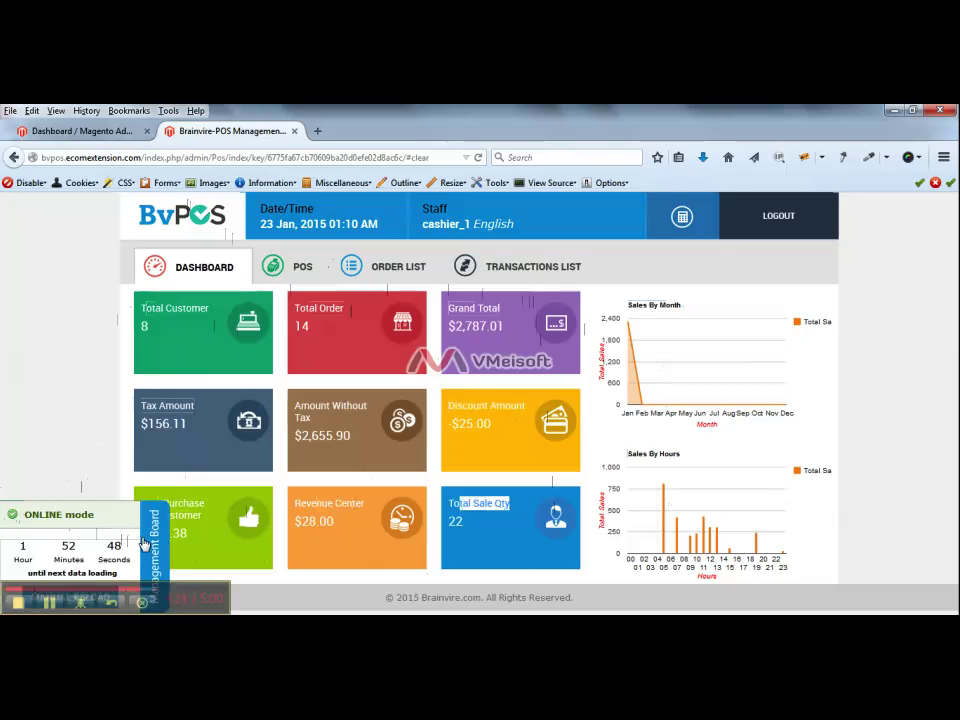
pyautogui.click(71, 518)
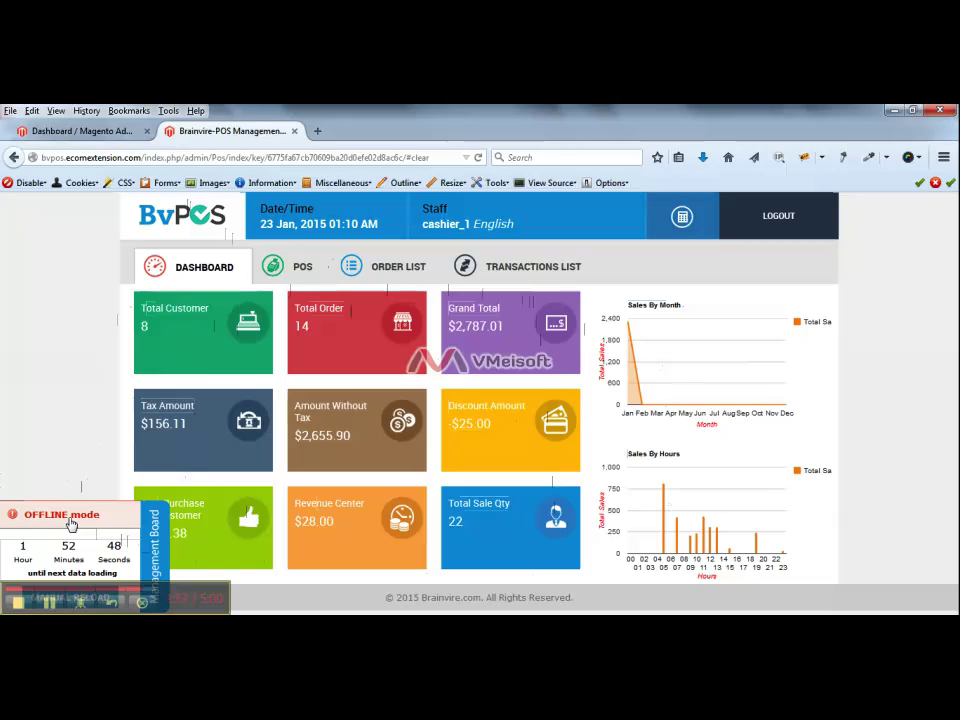
pyautogui.click(71, 518)
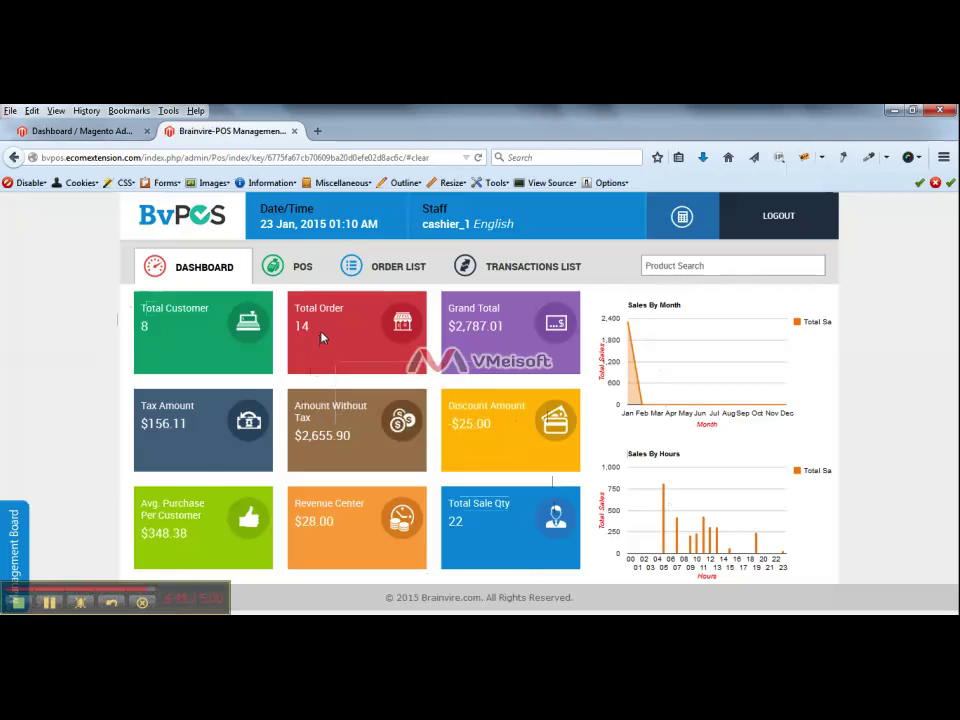
# Return to the POS order page and log out of the cashier account.
pyautogui.click(303, 268)
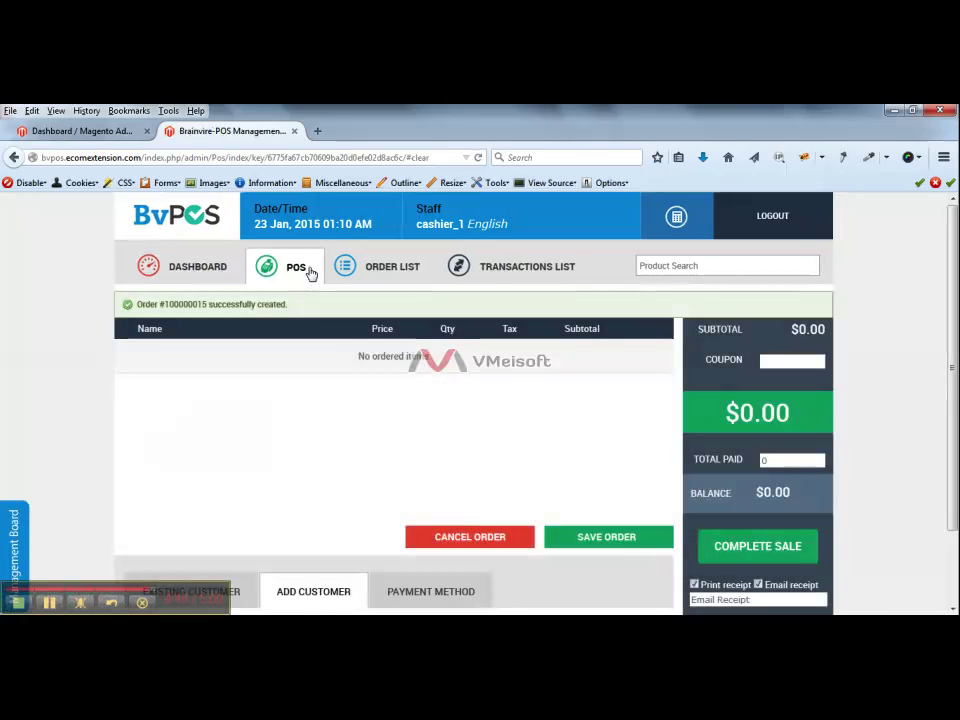
pyautogui.click(775, 217)
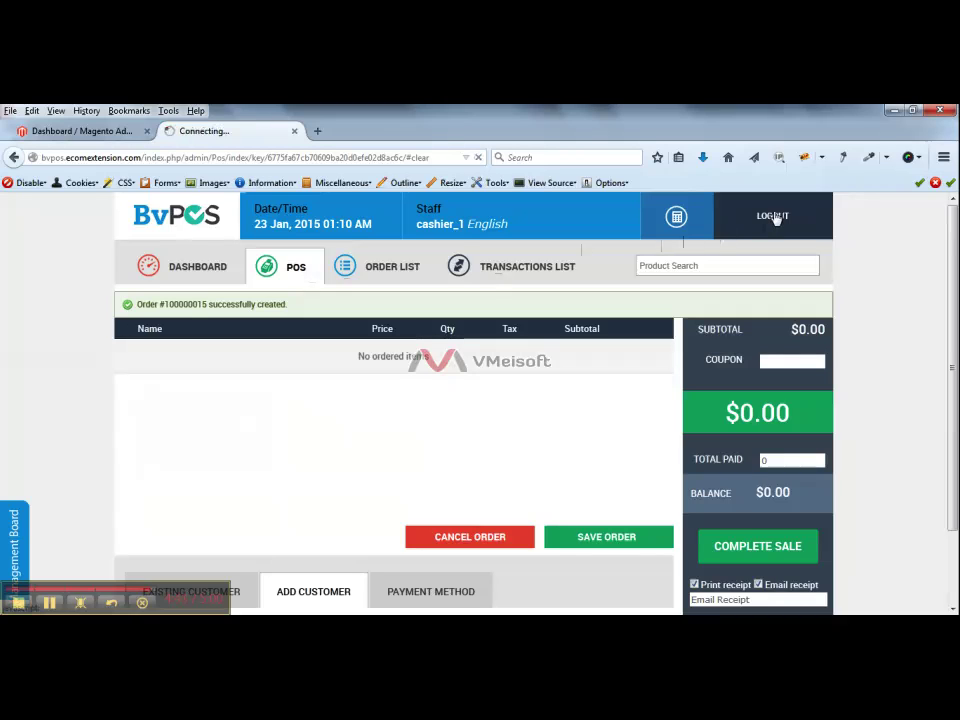